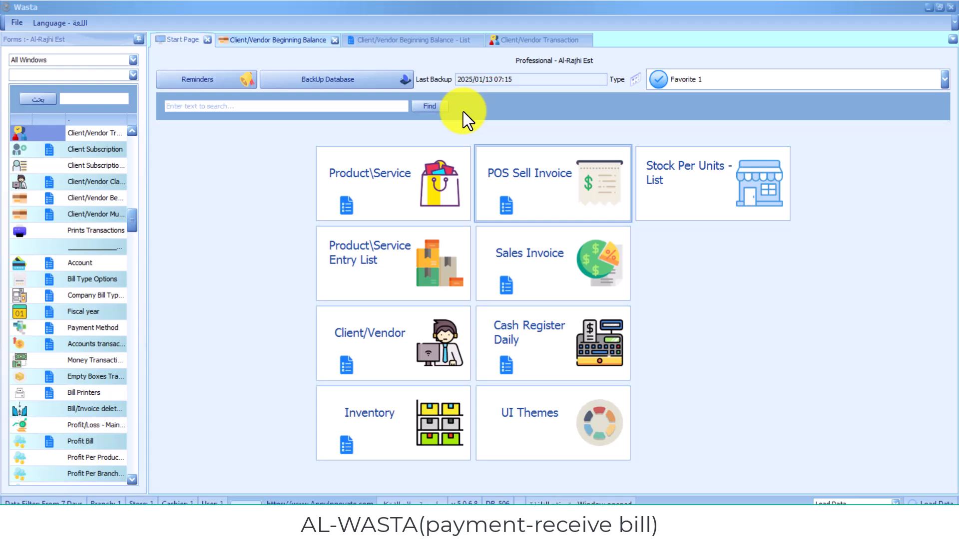
- Start a new blank client record in the Client/Vendor form
left_click(407, 332)
left_click(449, 138)
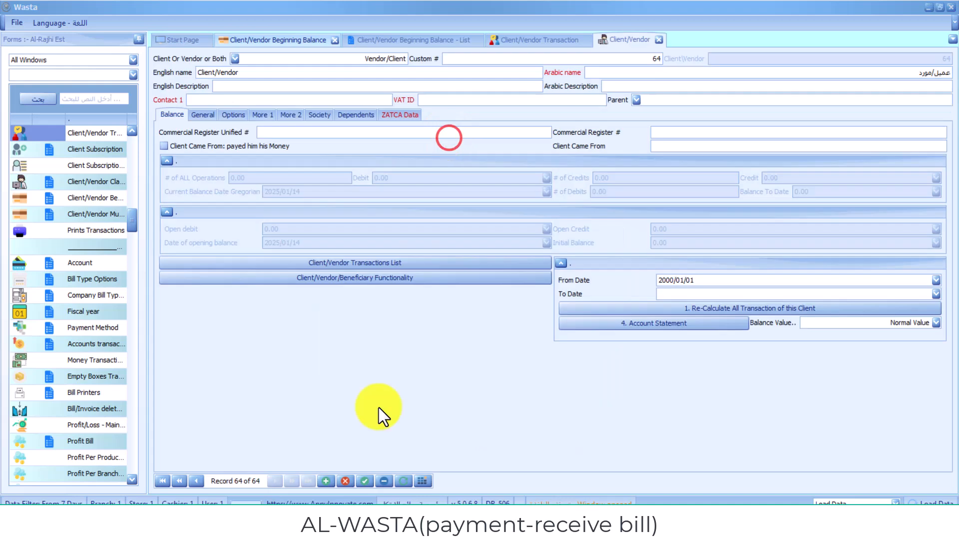
left_click(326, 481)
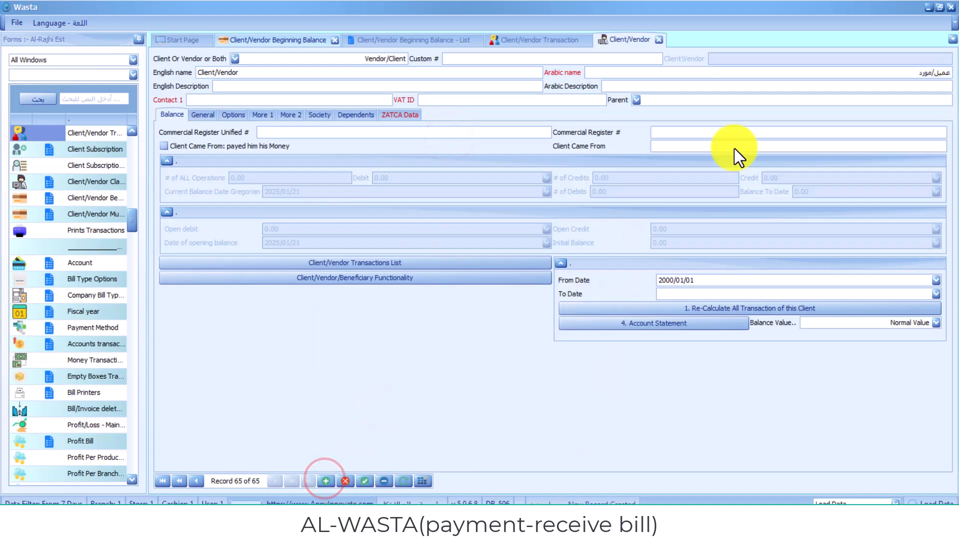
- Replace the default Arabic name with the client's Arabic name
left_click(616, 73)
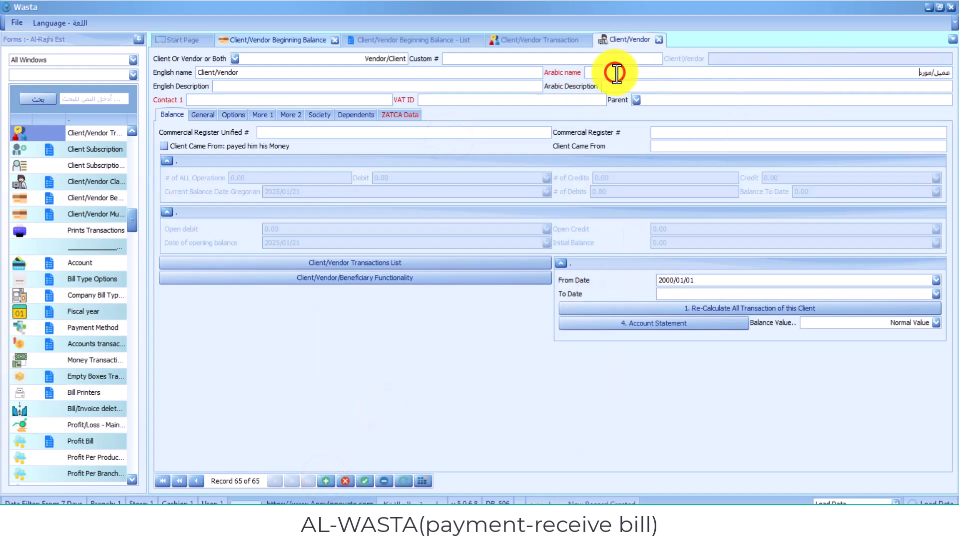
key("BackSpace")
key("BackSpace")
key("BackSpace")
key("BackSpace")
key("BackSpace")
key("BackSpace")
type("g a")
key("BackSpace")
key("BackSpace")
key("BackSpace")
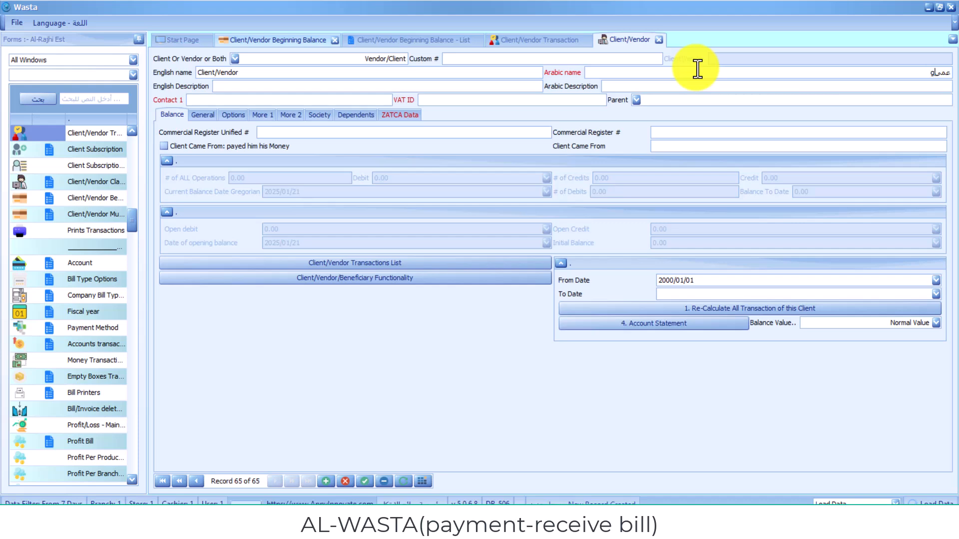
key("alt+shift")
type("ا")
type(" شهج")
- Replace 'Vendor' in the English name field with the client's English name
key("BackSpace")
type("د")
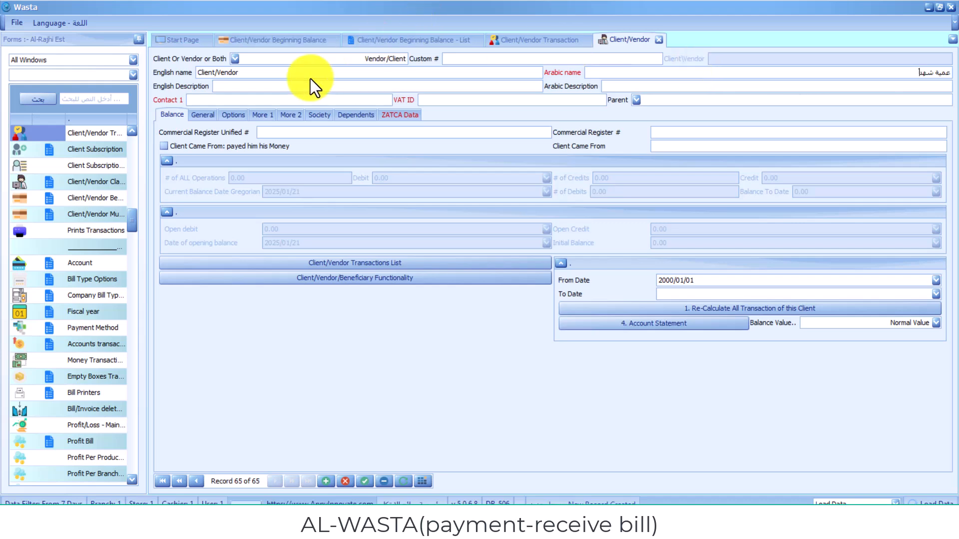
left_click(303, 76)
key("BackSpace")
key("BackSpace")
key("BackSpace")
key("BackSpace")
key("BackSpace")
key("BackSpace")
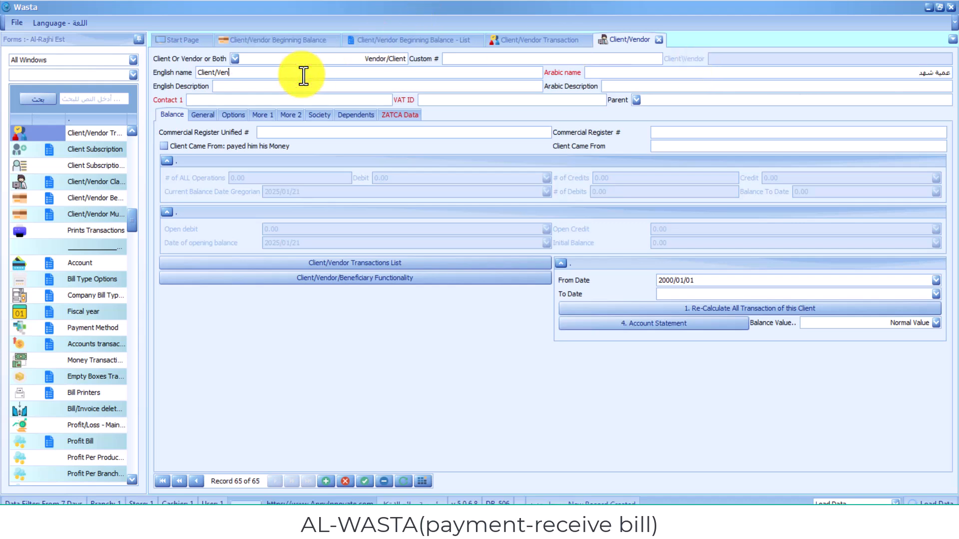
type("س")
key("BackSpace")
type("شه")
type(" hahd")
key("BackSpace")
key("BackSpace")
key("BackSpace")
type("shahd")
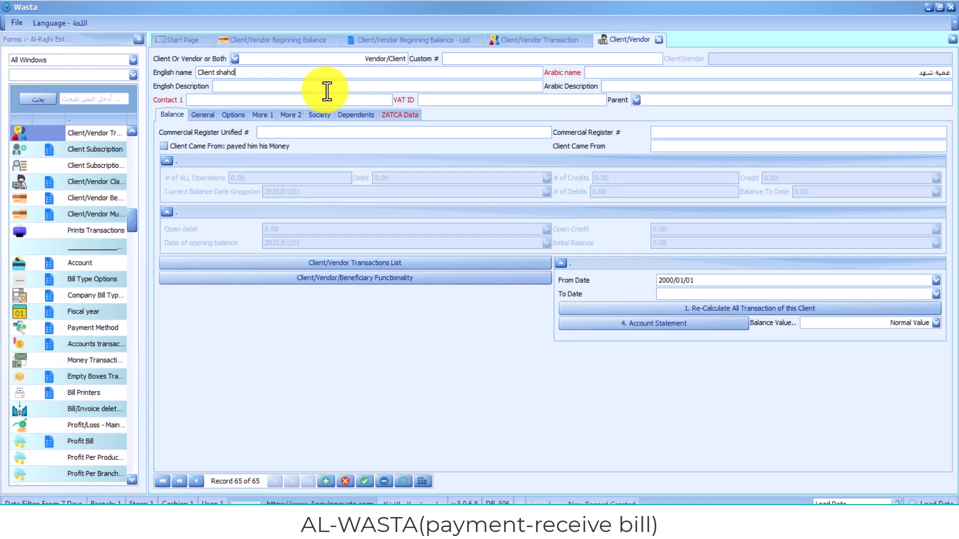
left_click(368, 111)
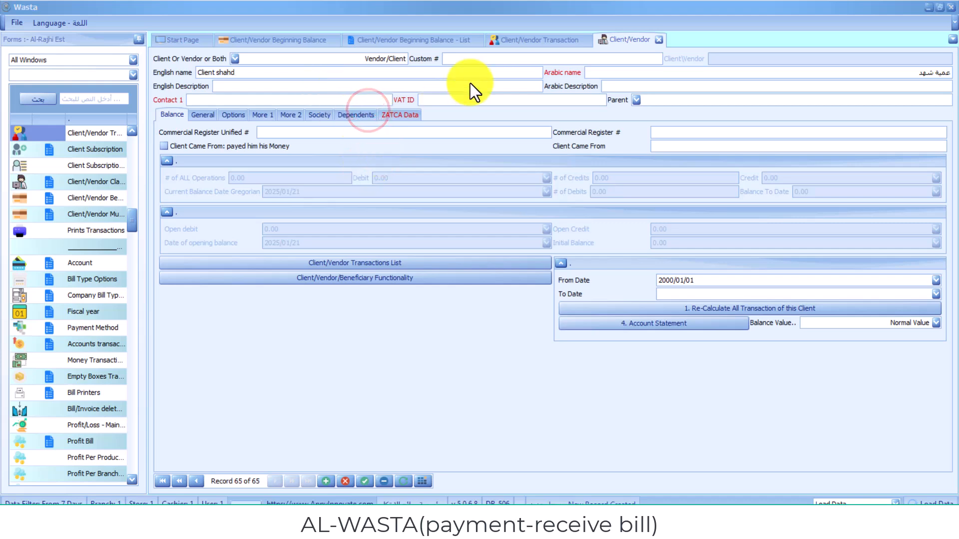
- Enter the client's contact phone number as Contact 1 and save the record
left_click(338, 99)
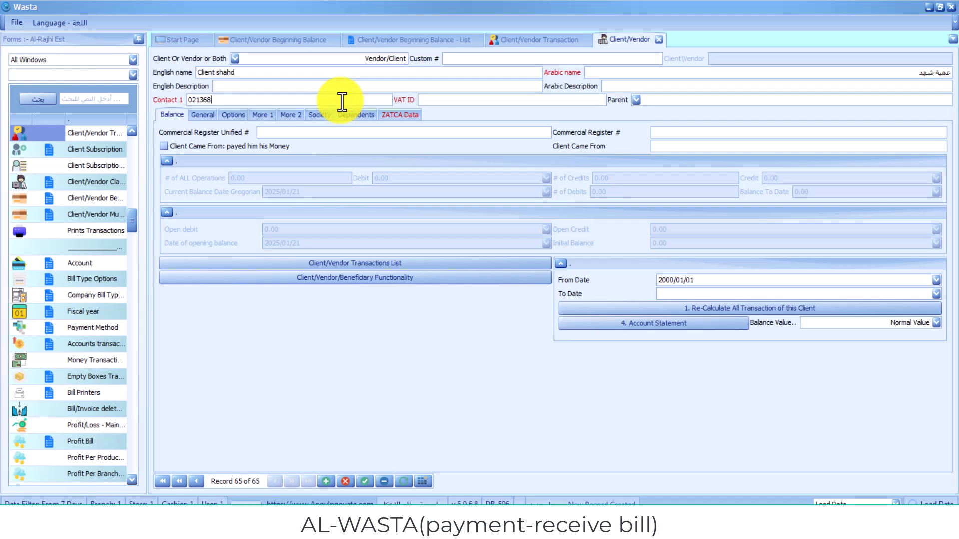
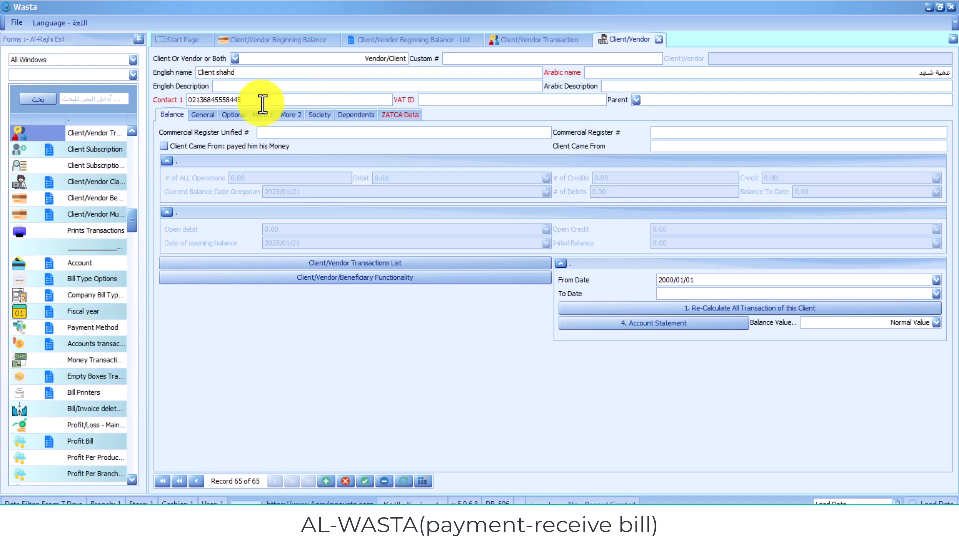
left_click(482, 166)
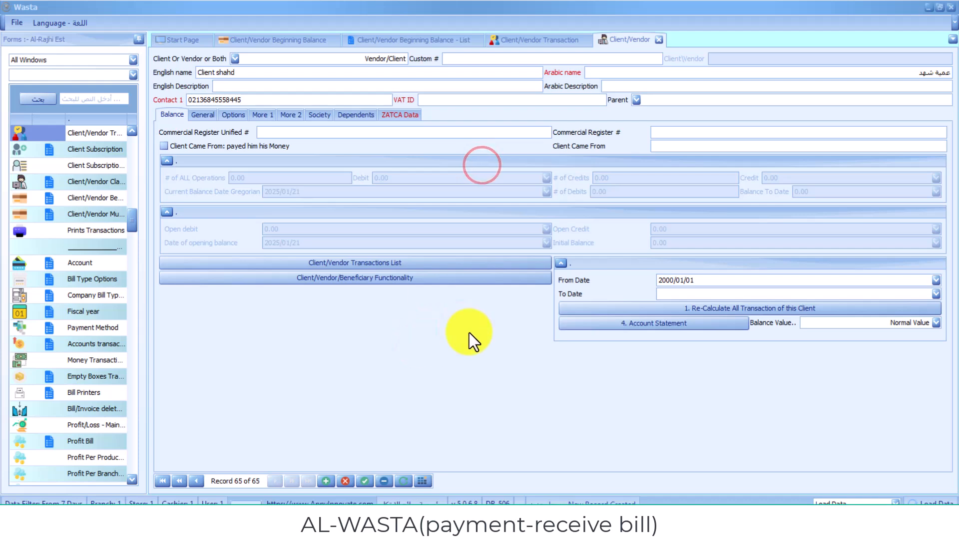
left_click(365, 484)
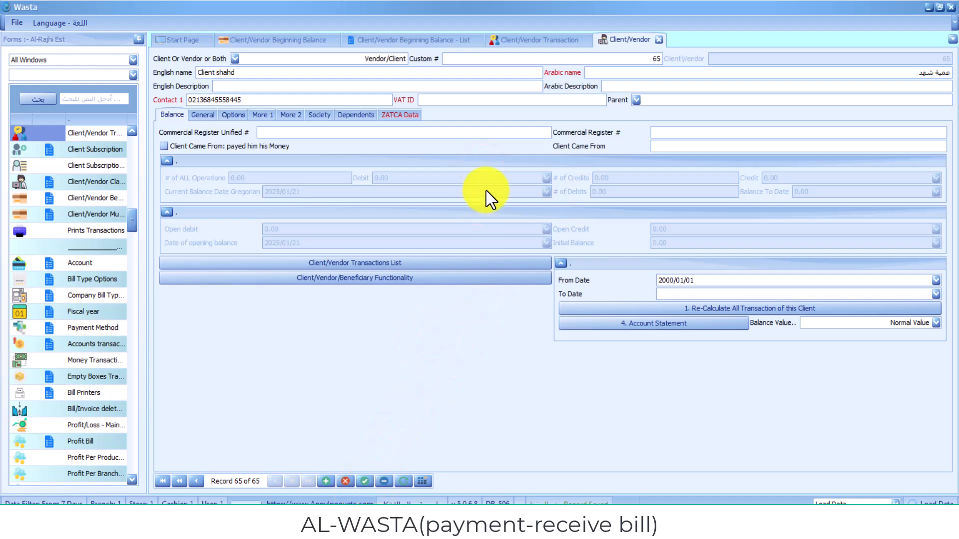
- Close the other open tabs and open Purchase Invoice by searching the forms list for 'purchase'
left_click(486, 153)
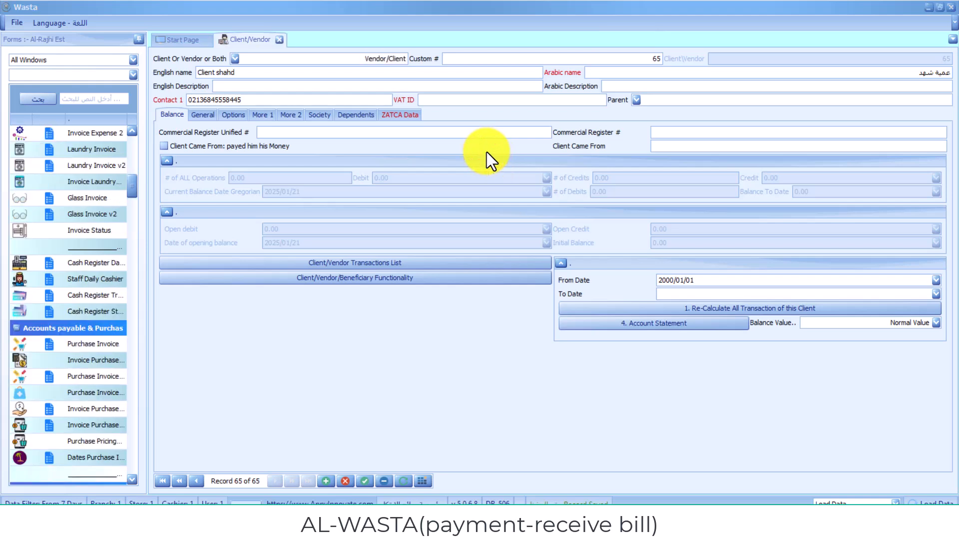
left_click(109, 99)
type("purchas")
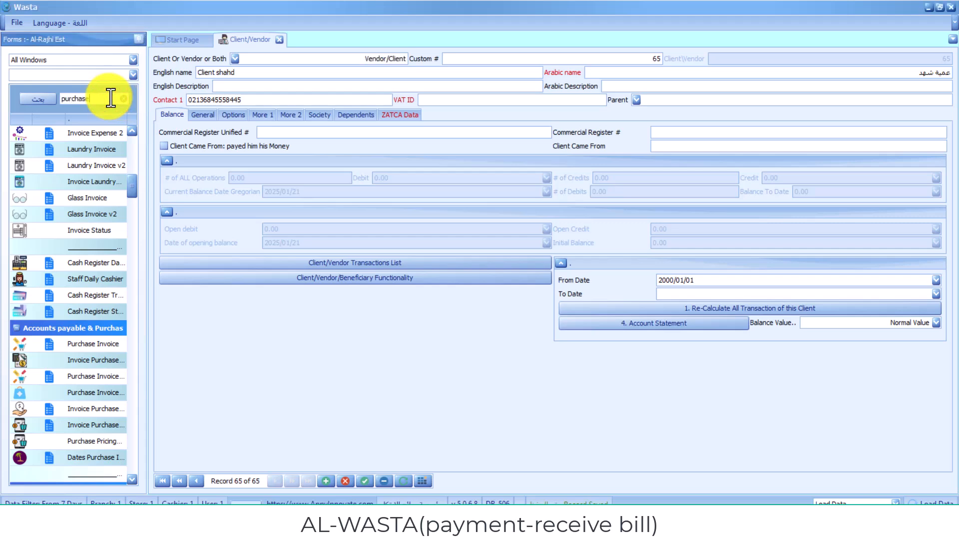
type("e")
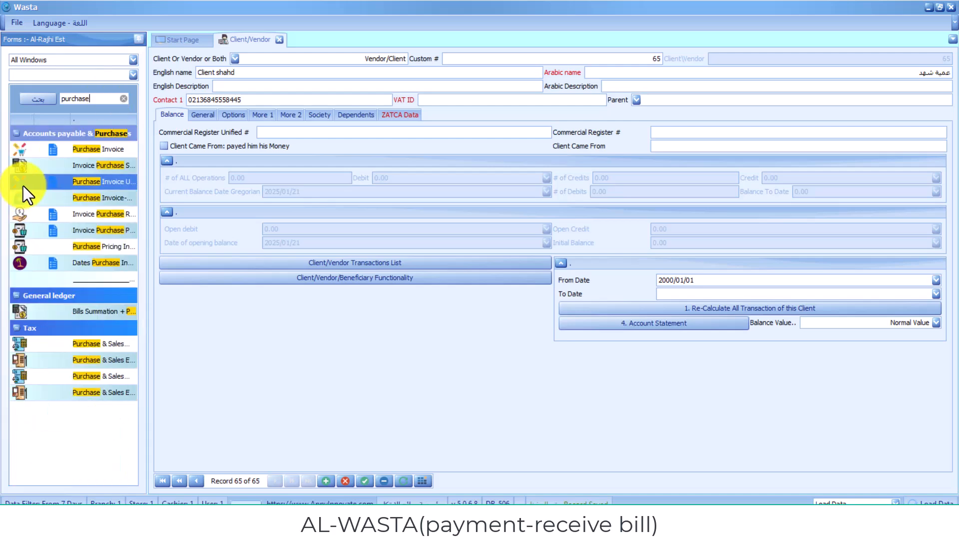
left_click(83, 149)
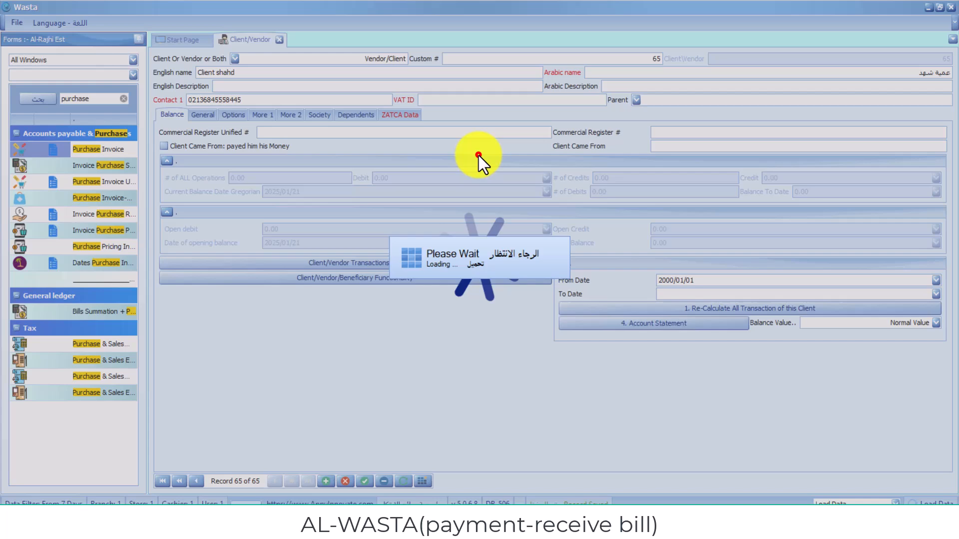
left_click(479, 155)
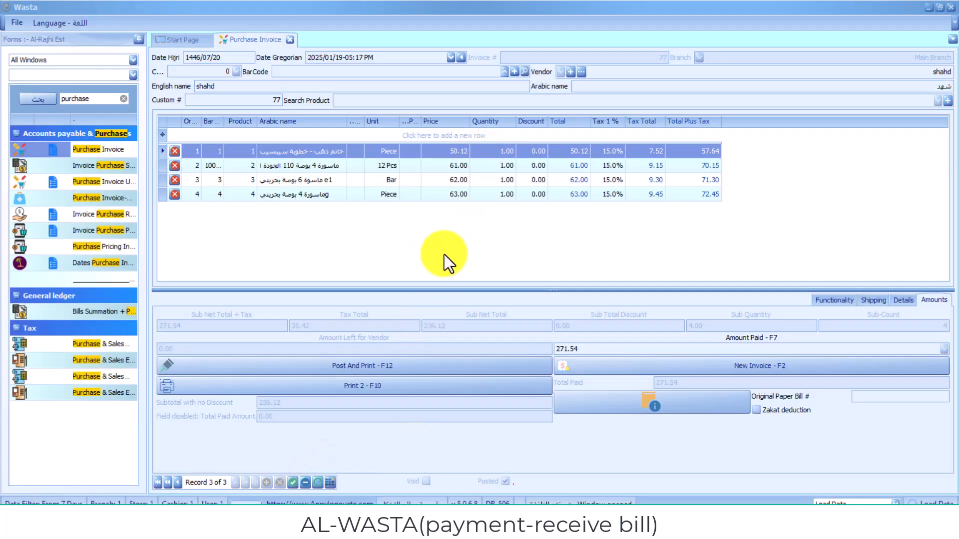
- Create new purchase invoice 79 with the newly created client selected as vendor
left_click(650, 364)
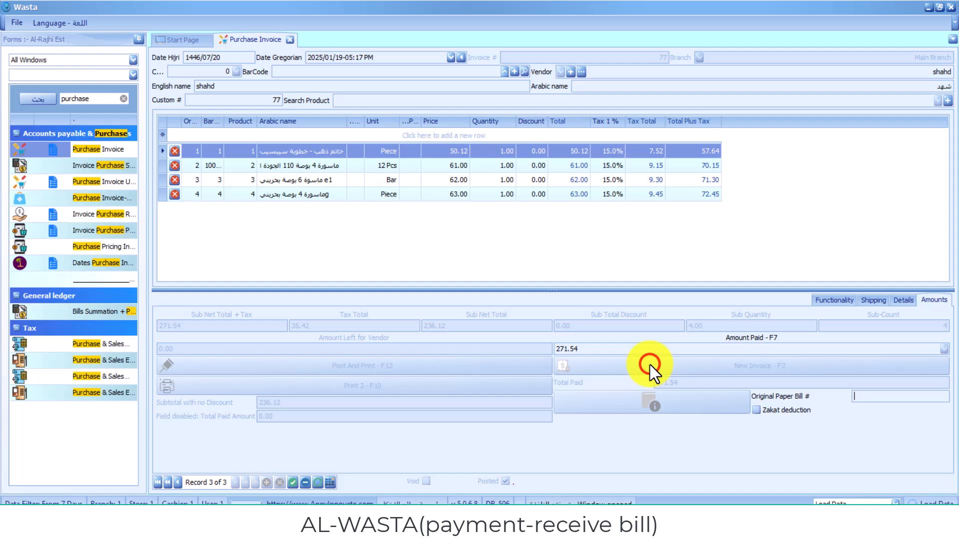
left_click(561, 70)
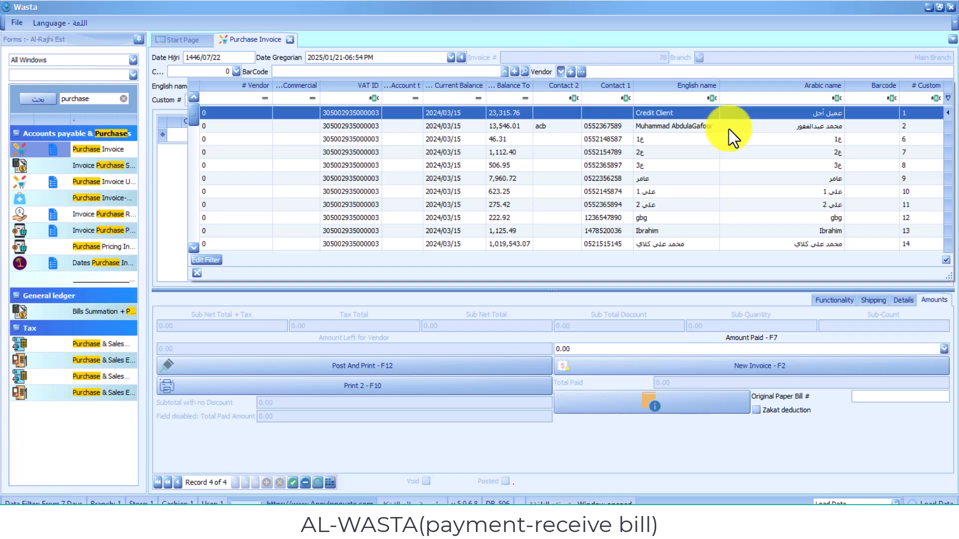
left_click(474, 157)
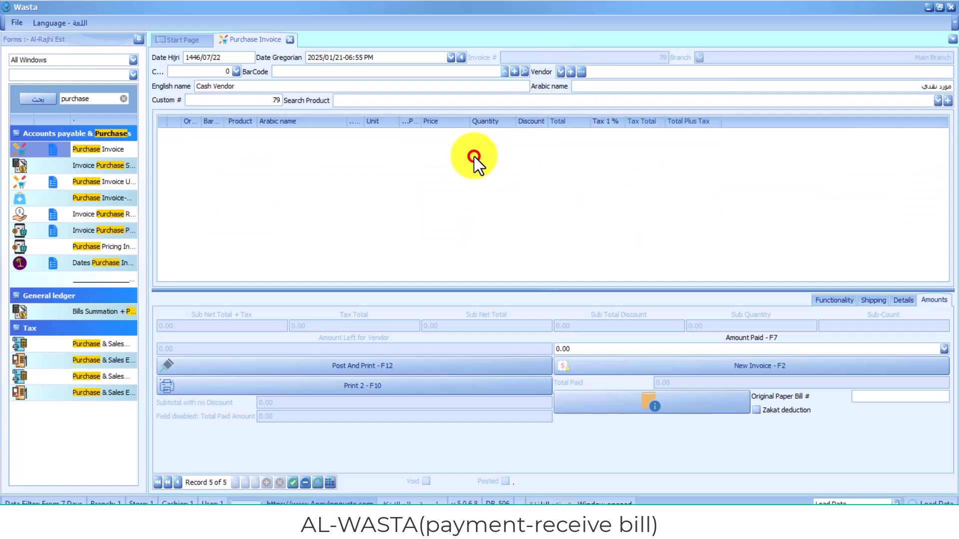
left_click(561, 71)
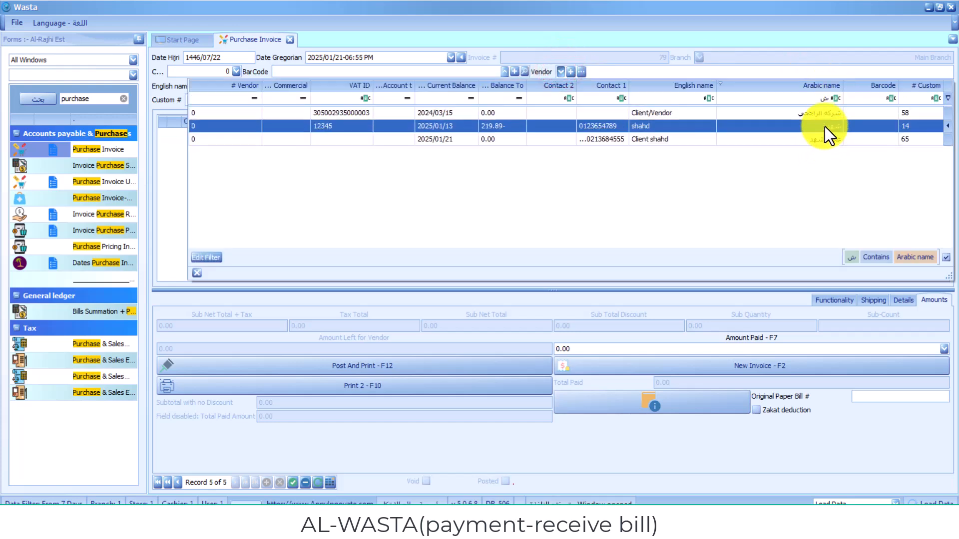
left_click(827, 141)
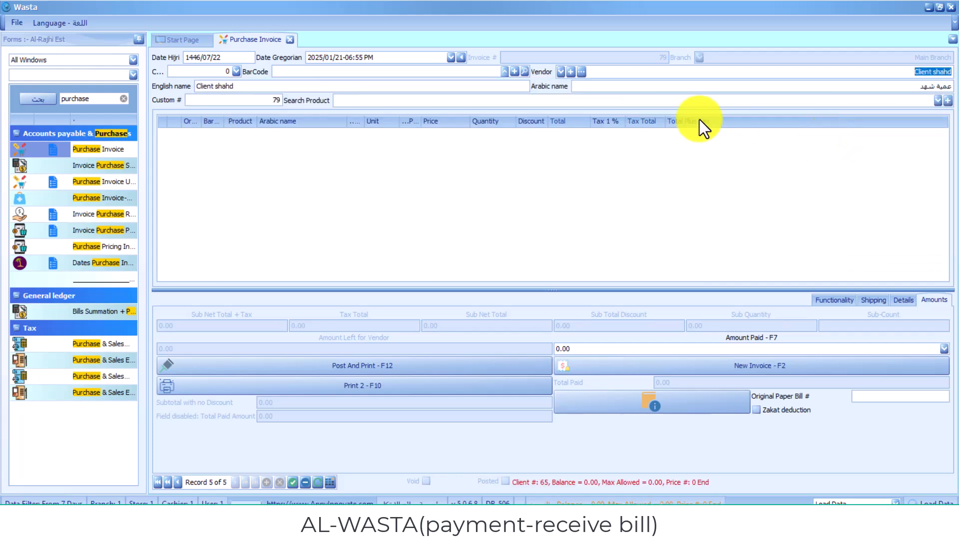
left_click(475, 163)
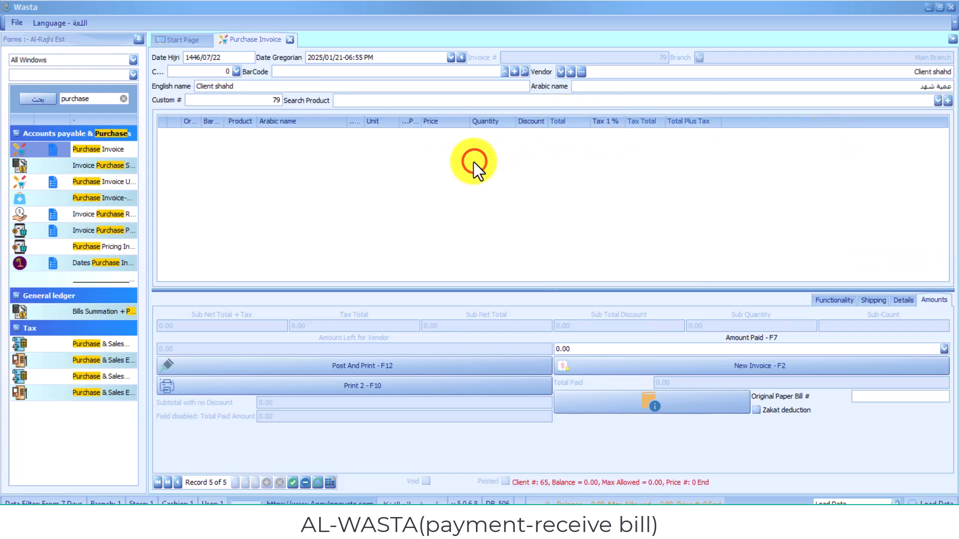
left_click(501, 137)
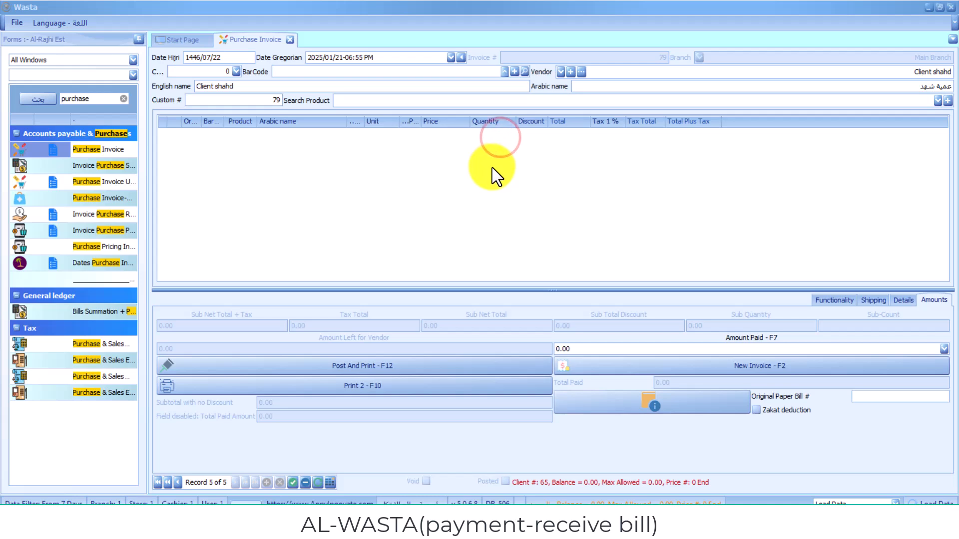
- Add products from the product search panel, bringing the third line to quantity 2
left_click(937, 102)
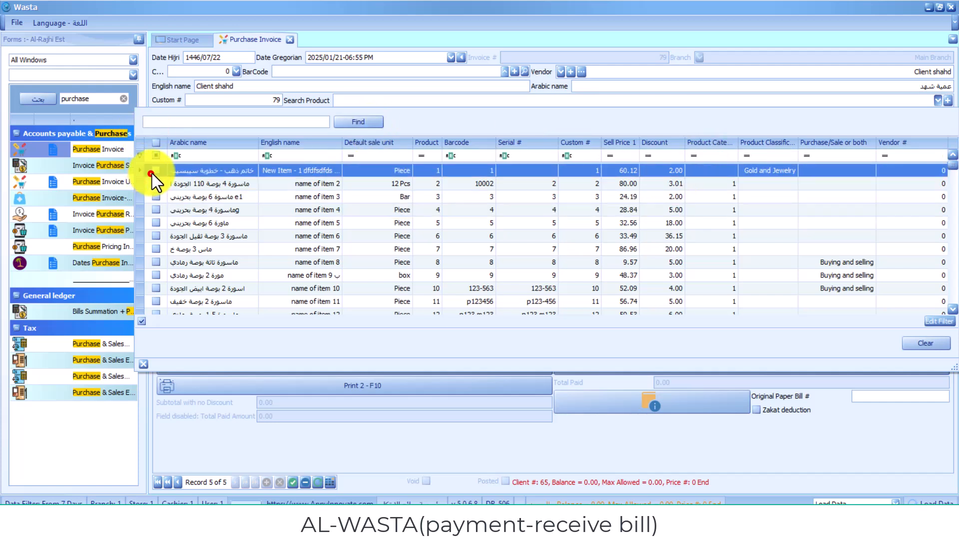
left_click_drag(152, 174, 155, 221)
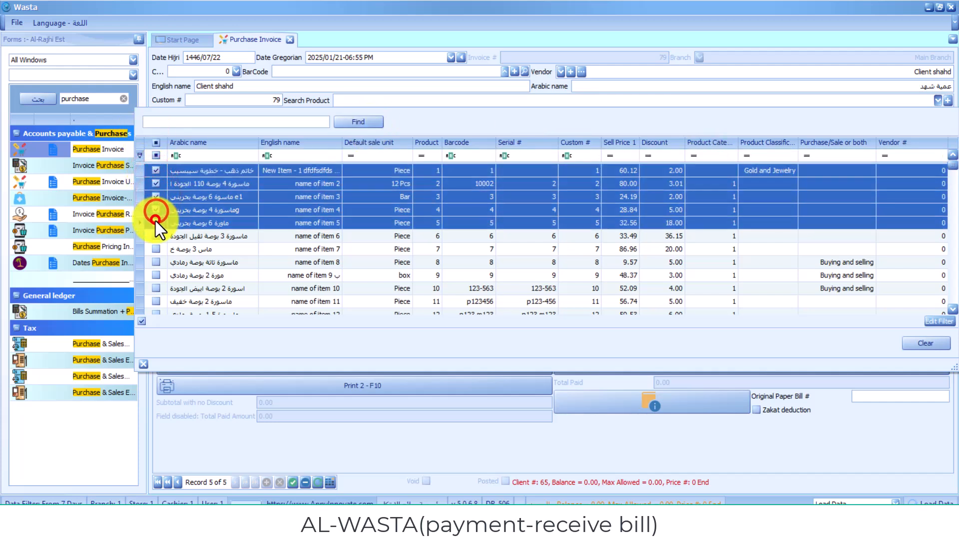
left_click(947, 101)
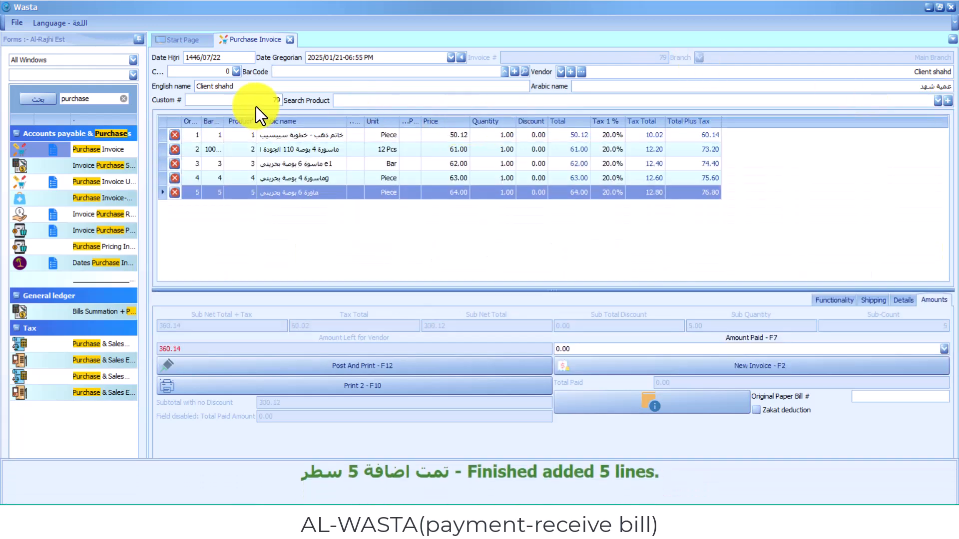
left_click(525, 73)
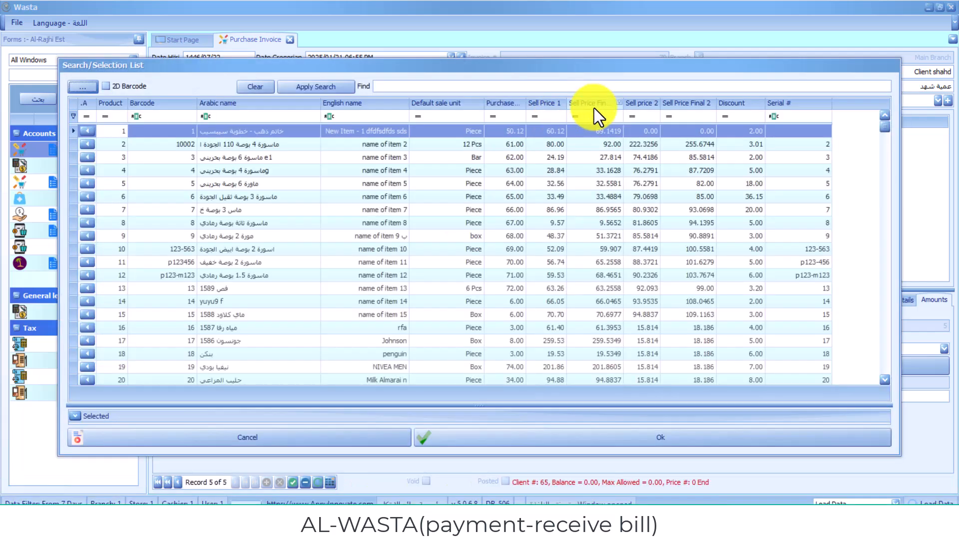
double_click(632, 155)
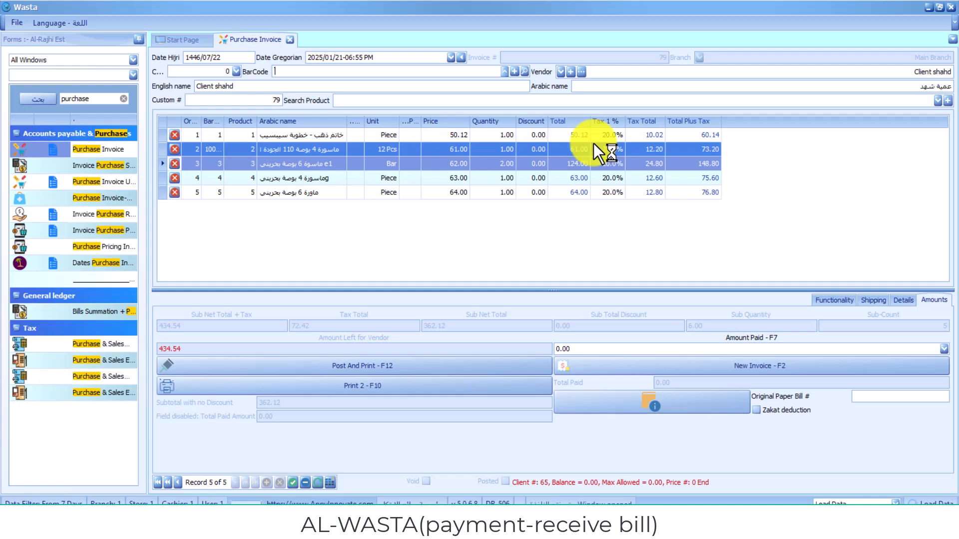
left_click(467, 196)
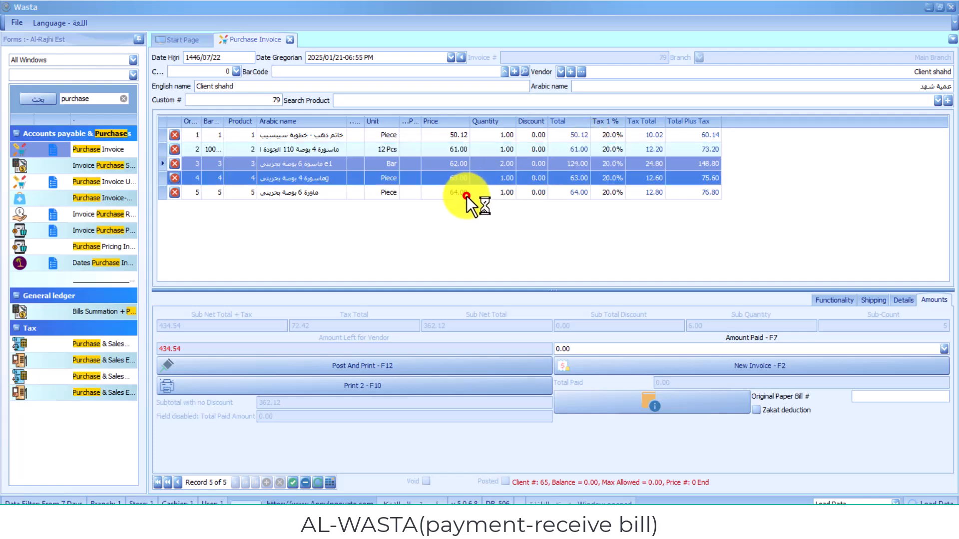
- Add the barcode 20 product as a sixth invoice line
left_click(413, 68)
type("20")
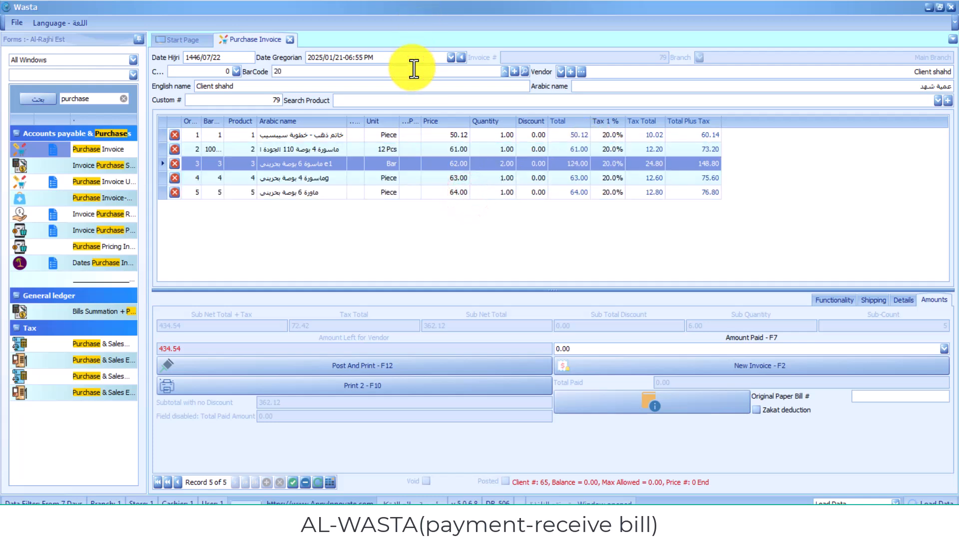
key("Return")
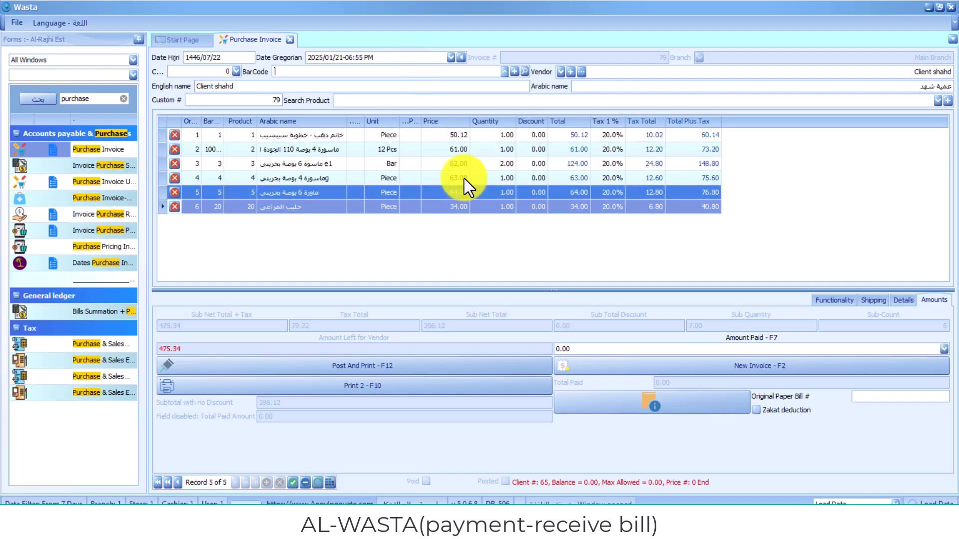
- Post and print the invoice, confirming despite 475.34 left unpaid
left_click(450, 249)
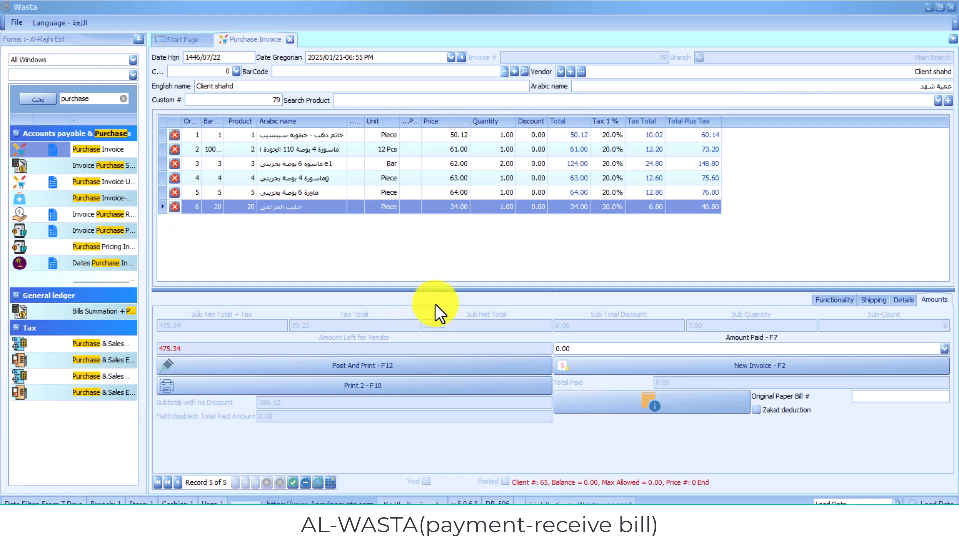
left_click(432, 371)
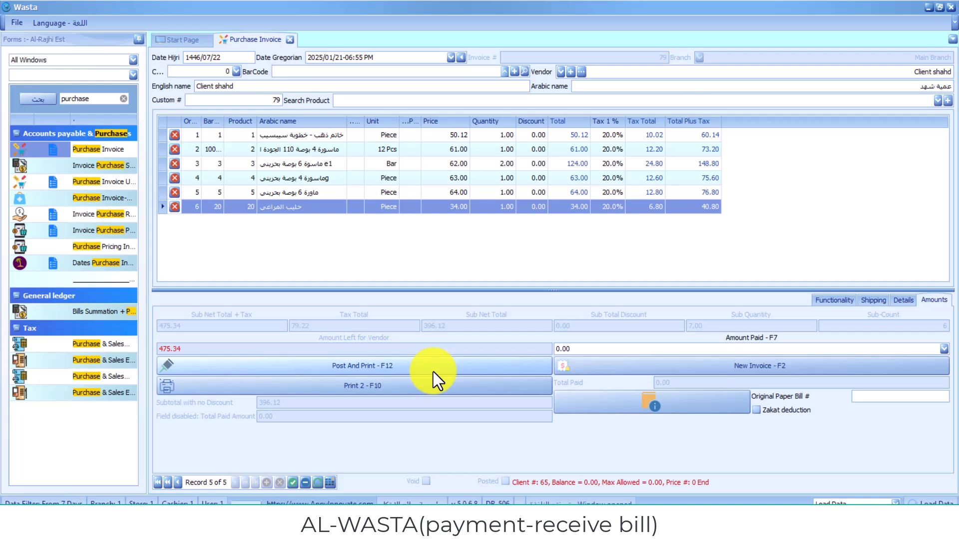
left_click(433, 372)
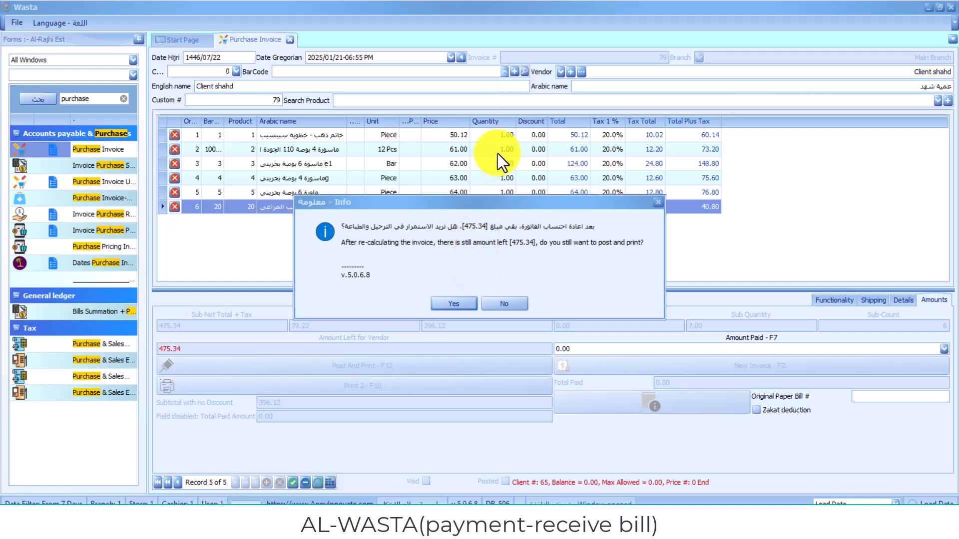
left_click(449, 303)
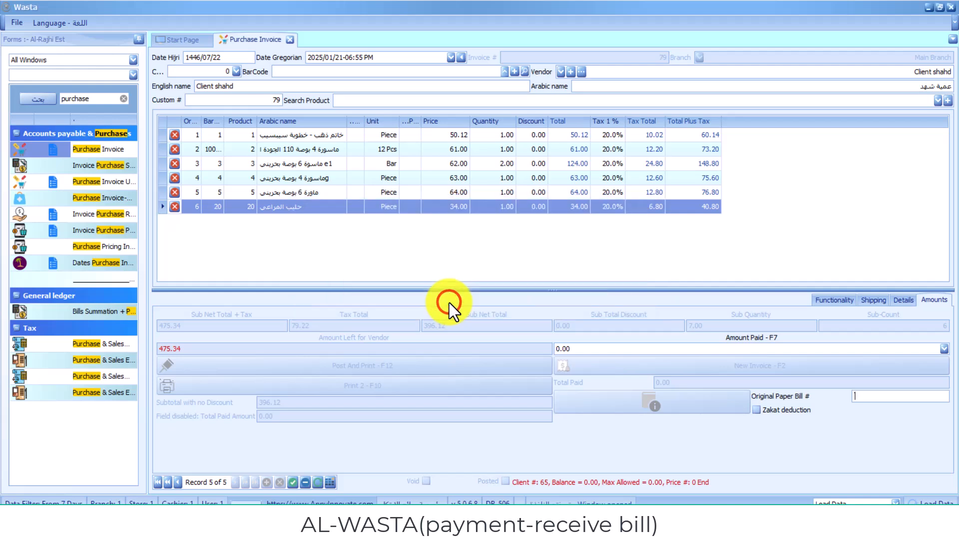
left_click(483, 171)
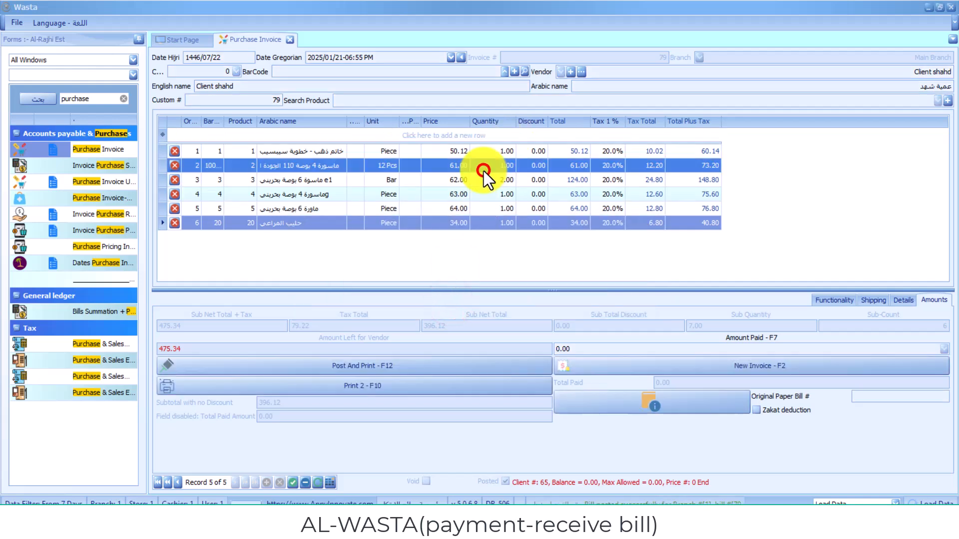
- Close the posted invoice, reopen the client's Client/Vendor record and dismiss the print preview
left_click(291, 40)
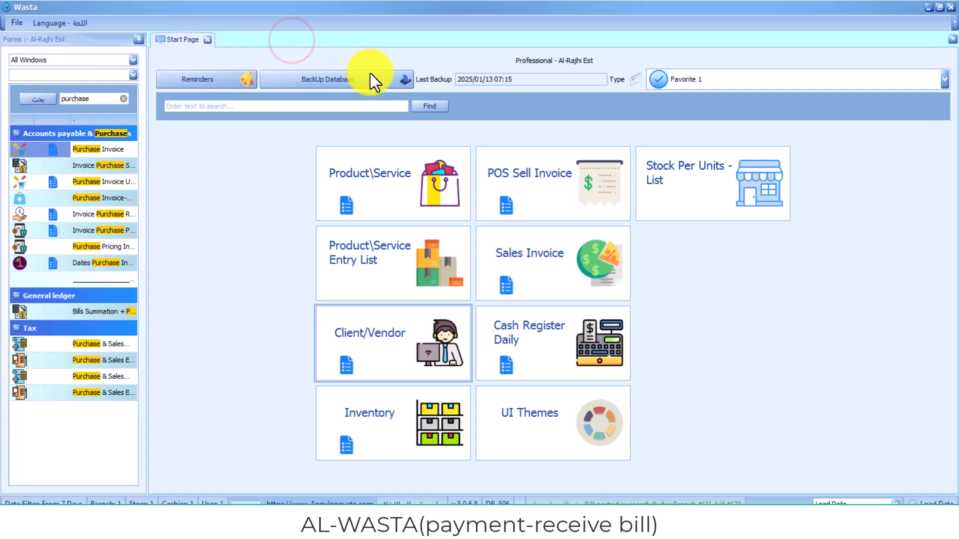
left_click(410, 347)
left_click(474, 176)
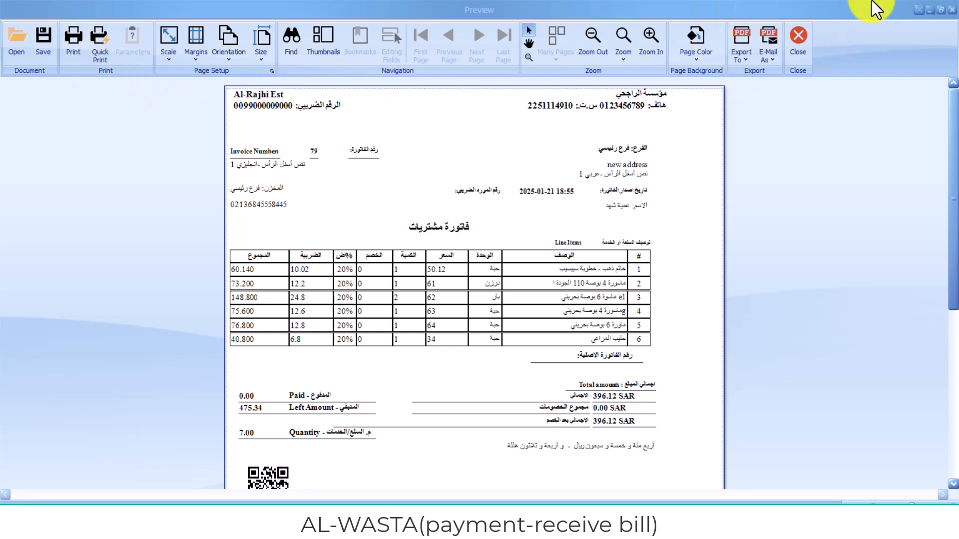
left_click(954, 10)
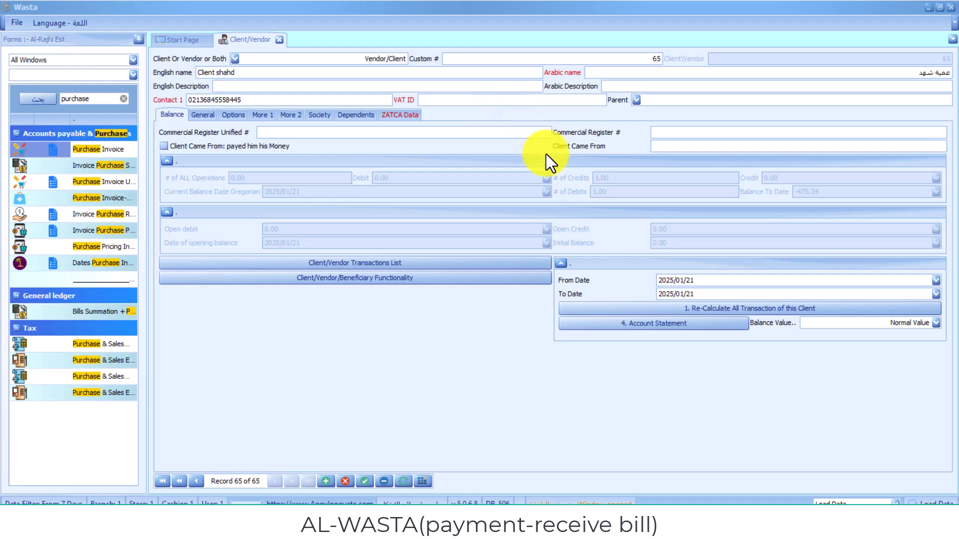
- View the client's account statement from 2000/01/01, showing invoice 79 at -475.34, then close it
left_click(654, 326)
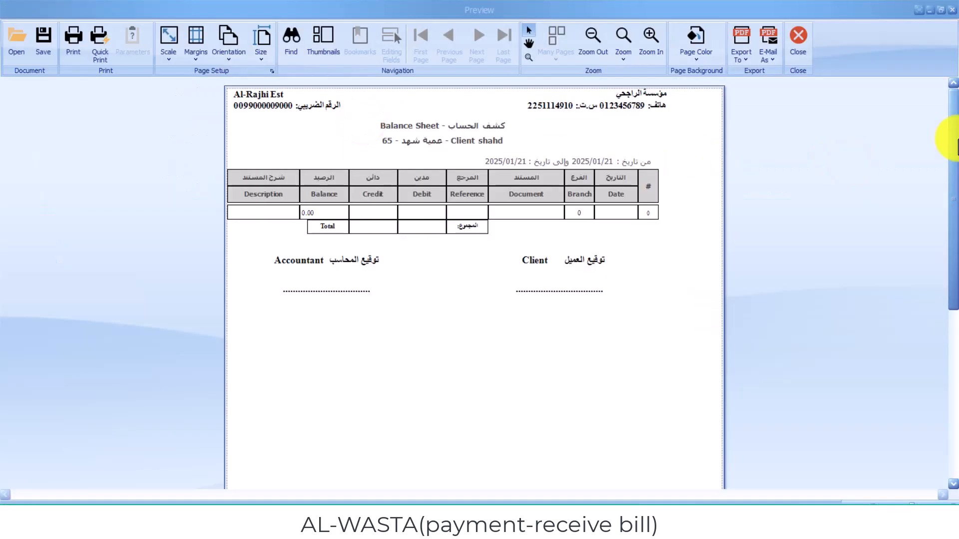
left_click_drag(958, 217, 958, 218)
left_click_drag(950, 176, 938, 96)
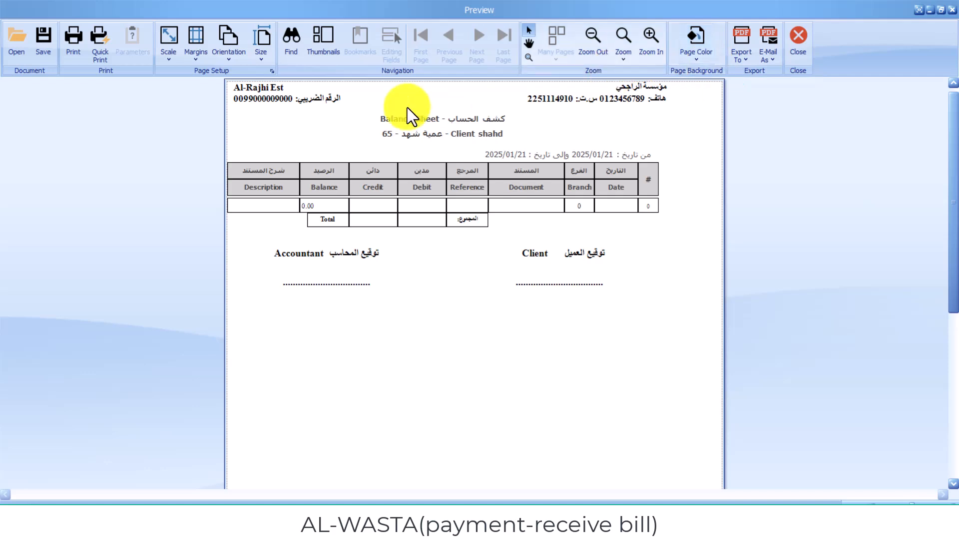
left_click(358, 111)
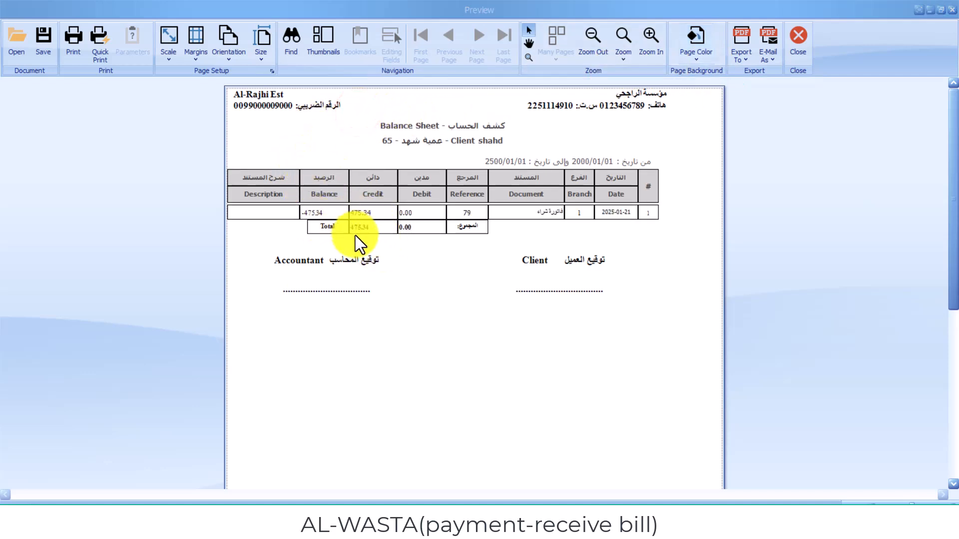
left_click(403, 172)
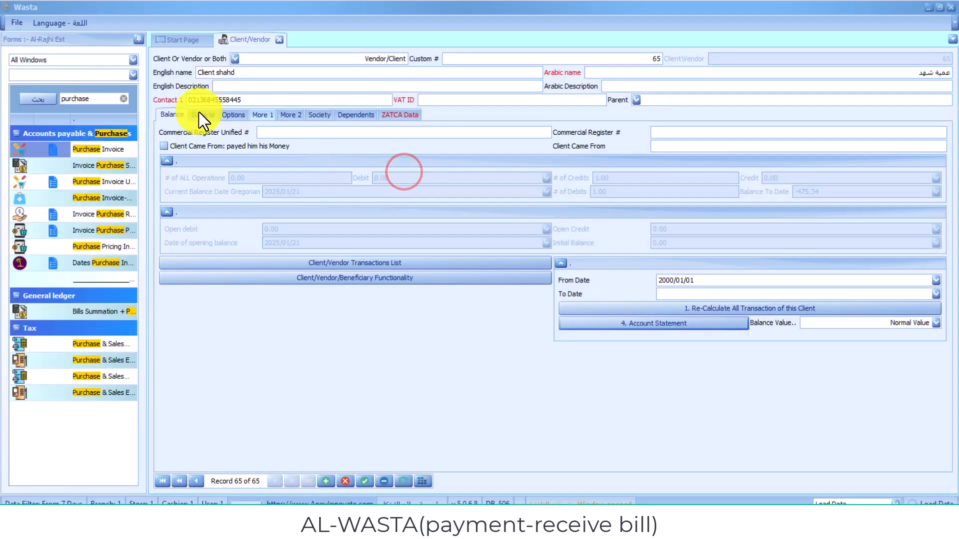
- Search the forms list for 'payment' and open the Payment Bill form
left_click(125, 97)
type("ج")
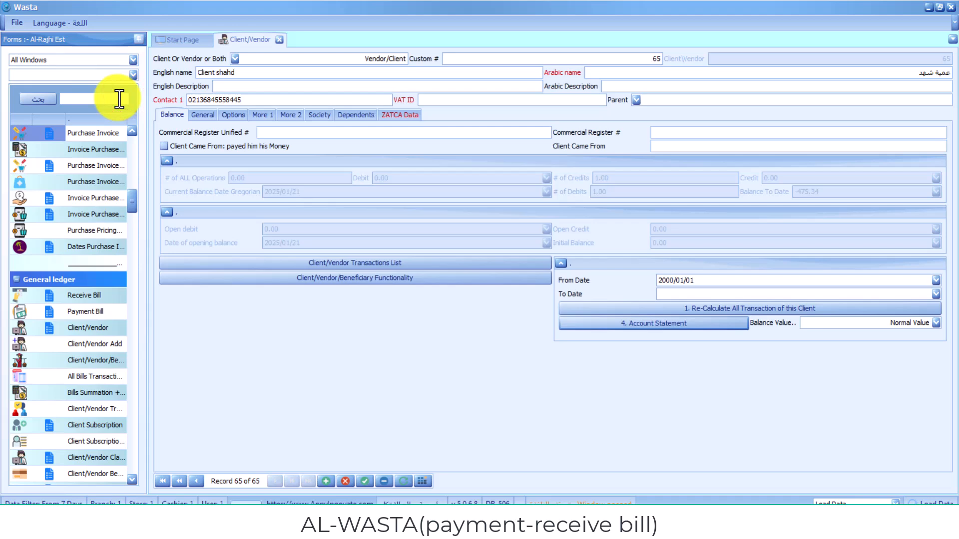
type("شغ")
key("BackSpace")
key("BackSpace")
key("BackSpace")
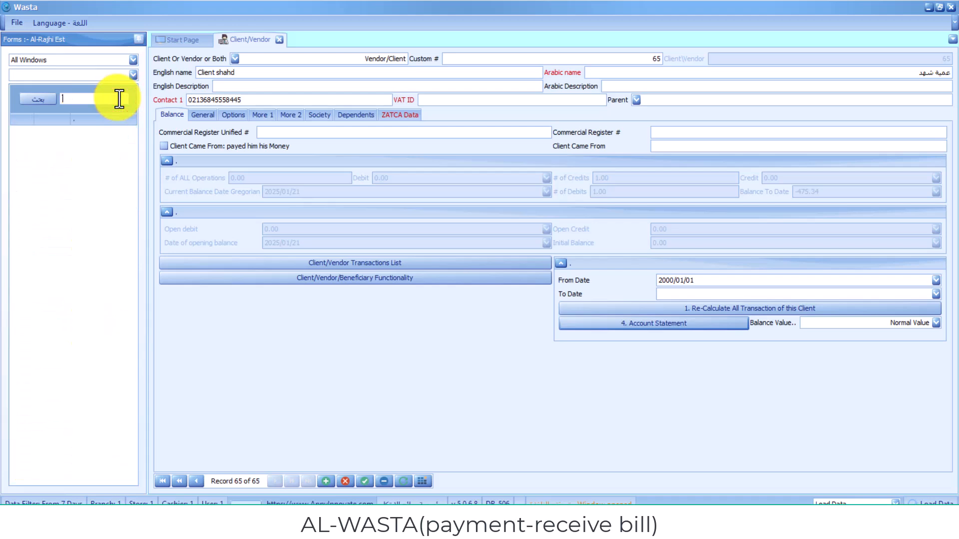
type("p")
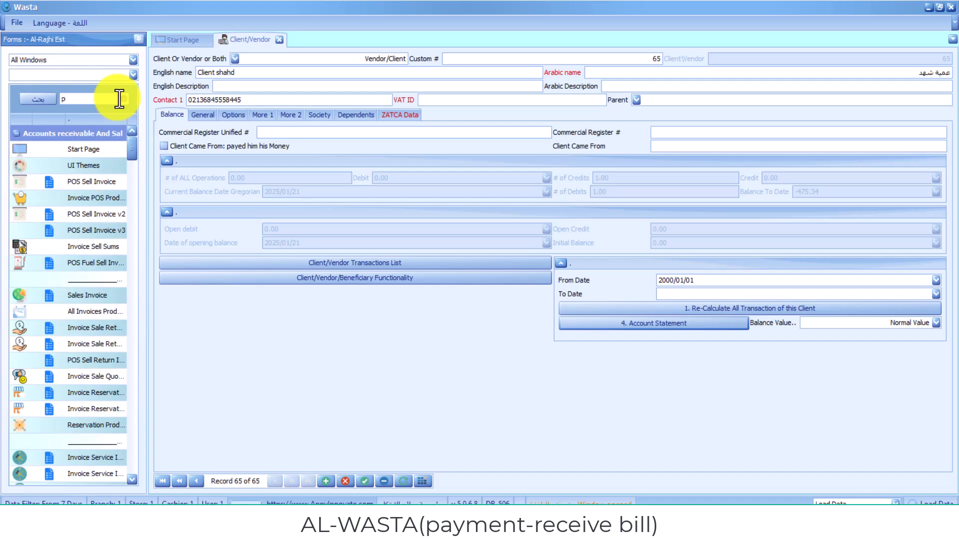
type("ly")
key("BackSpace")
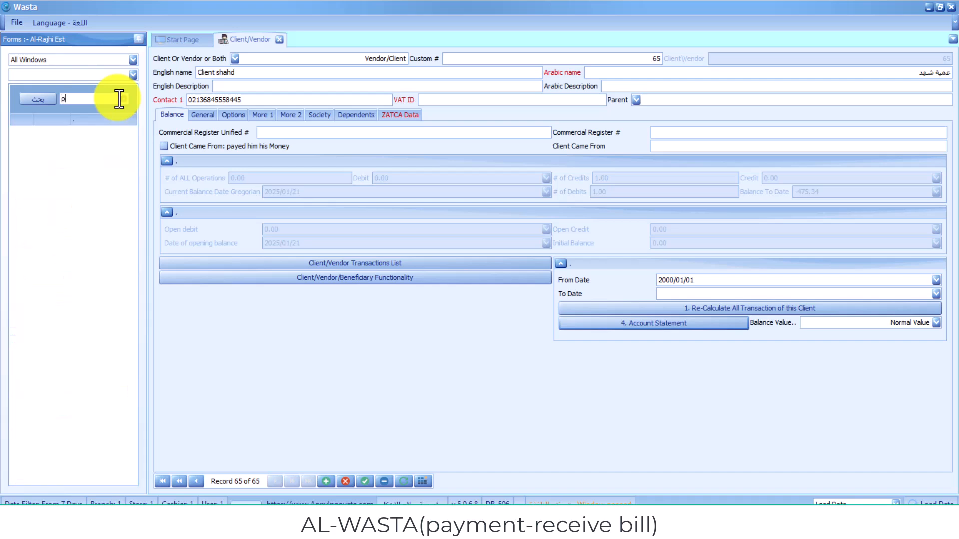
type("ayment")
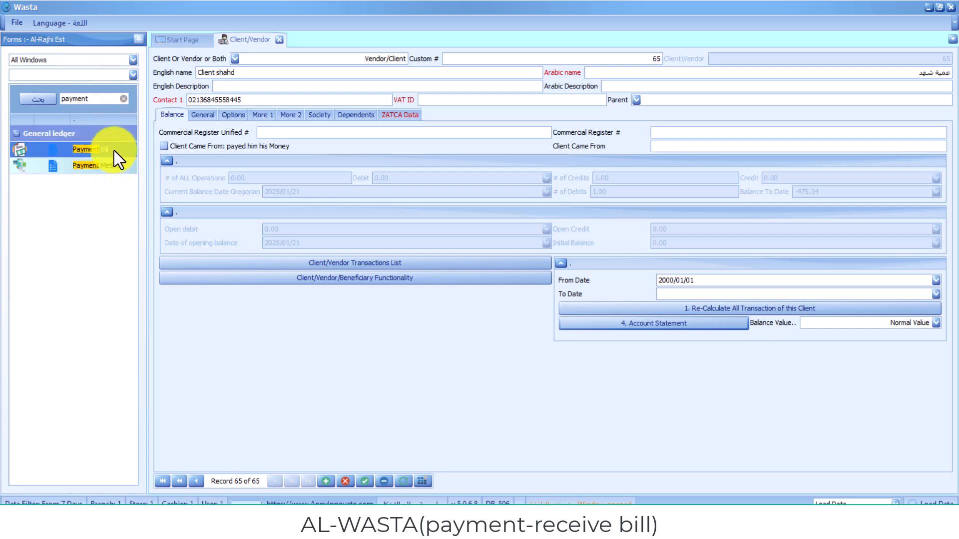
left_click(114, 150)
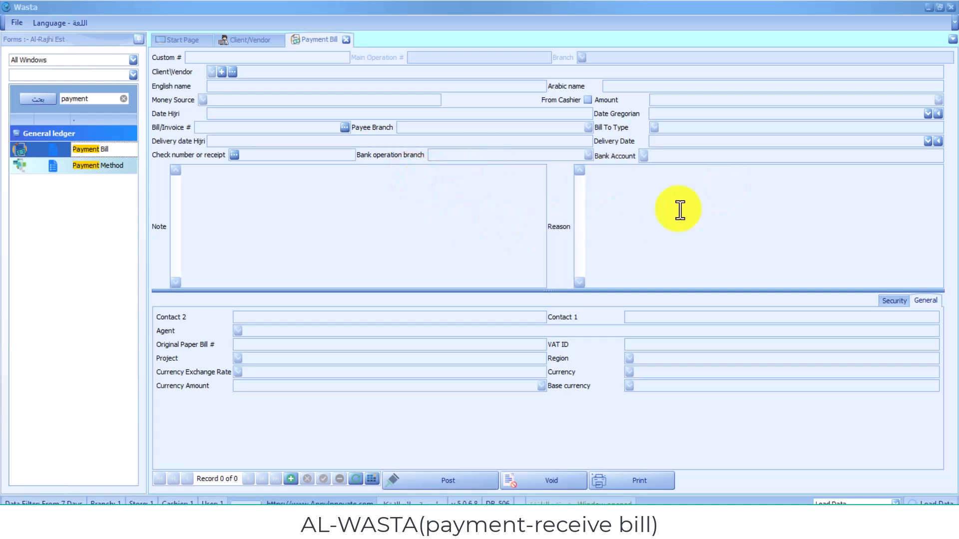
- Start a new payment bill and select the new client from the filtered client list
left_click(412, 180)
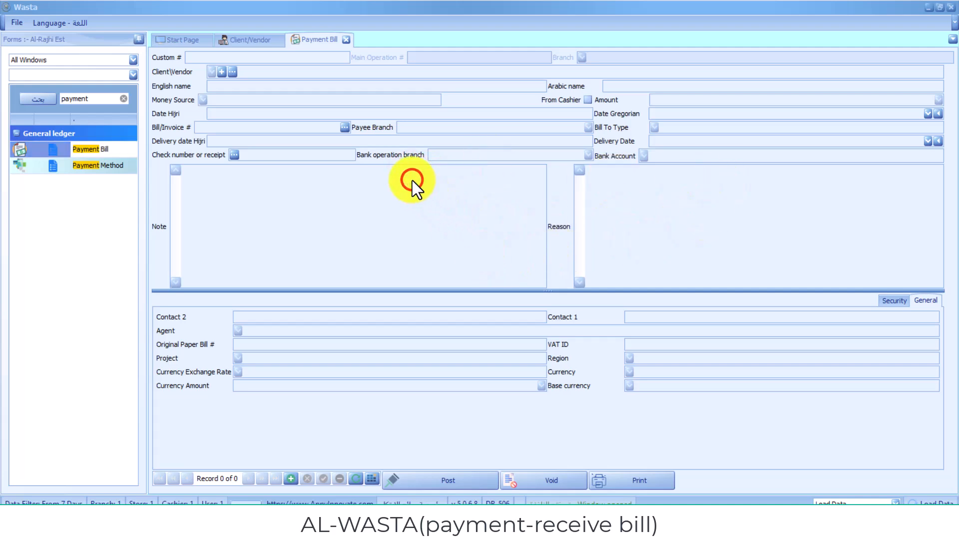
left_click(288, 477)
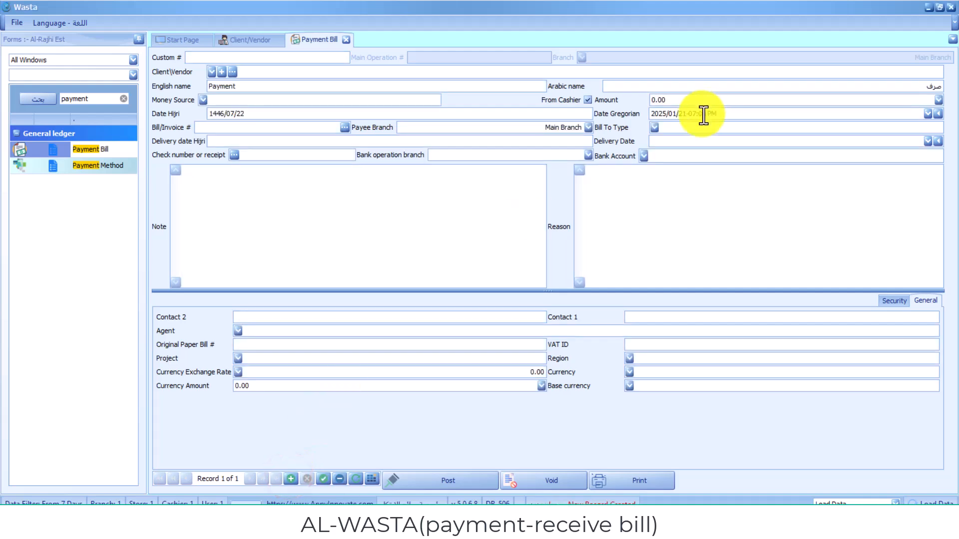
left_click(210, 72)
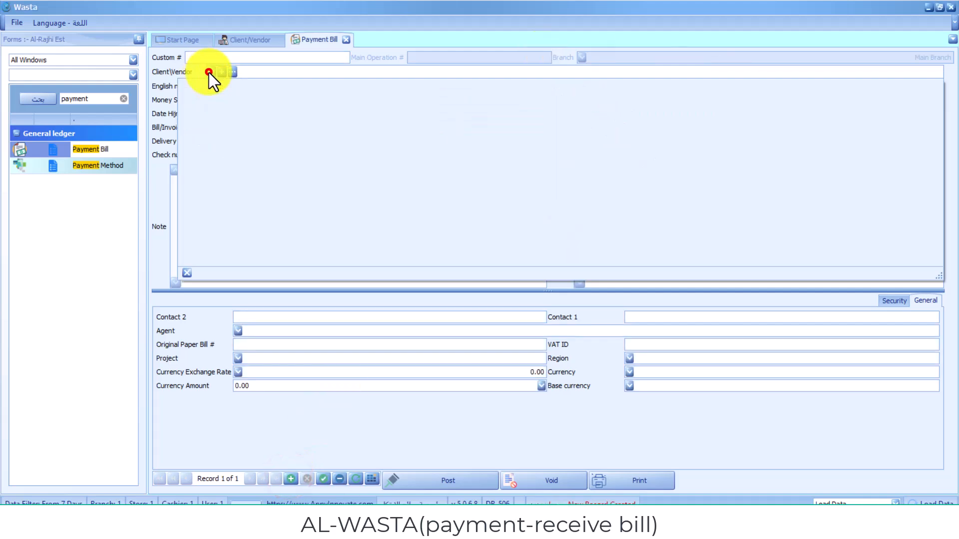
left_click(632, 96)
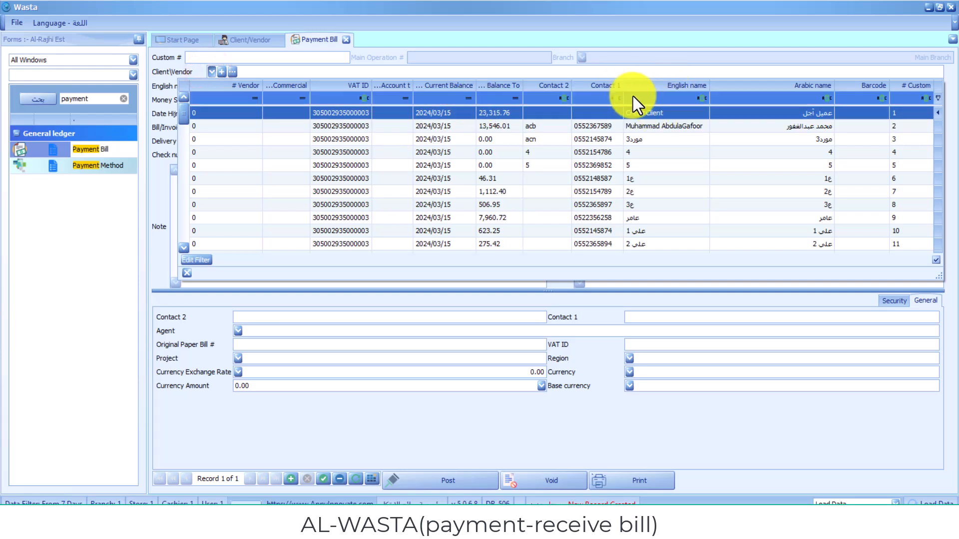
type("shah")
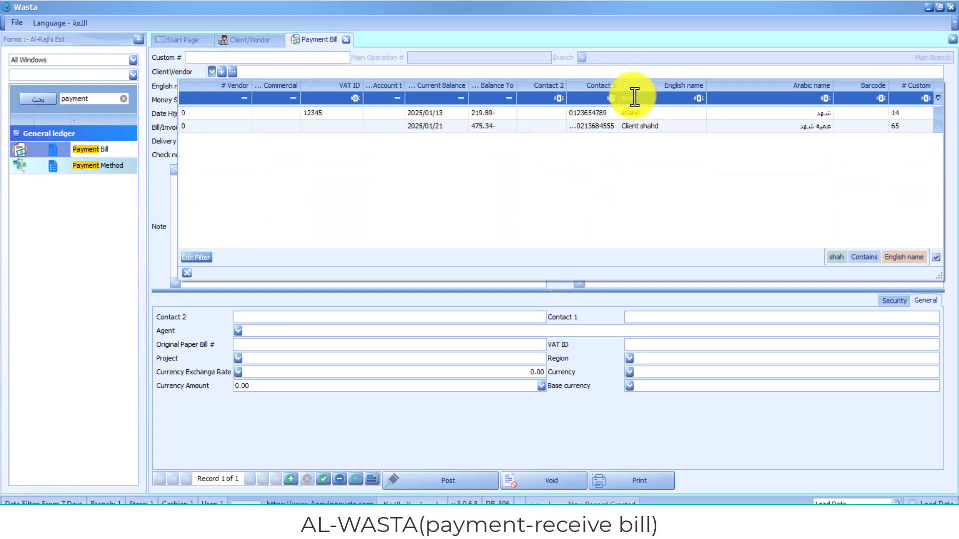
left_click(640, 127)
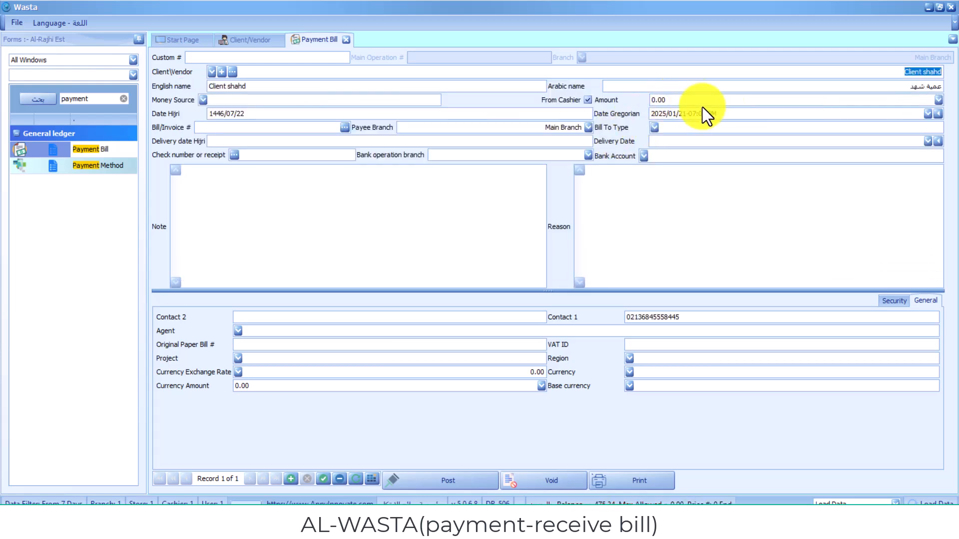
left_click(397, 174)
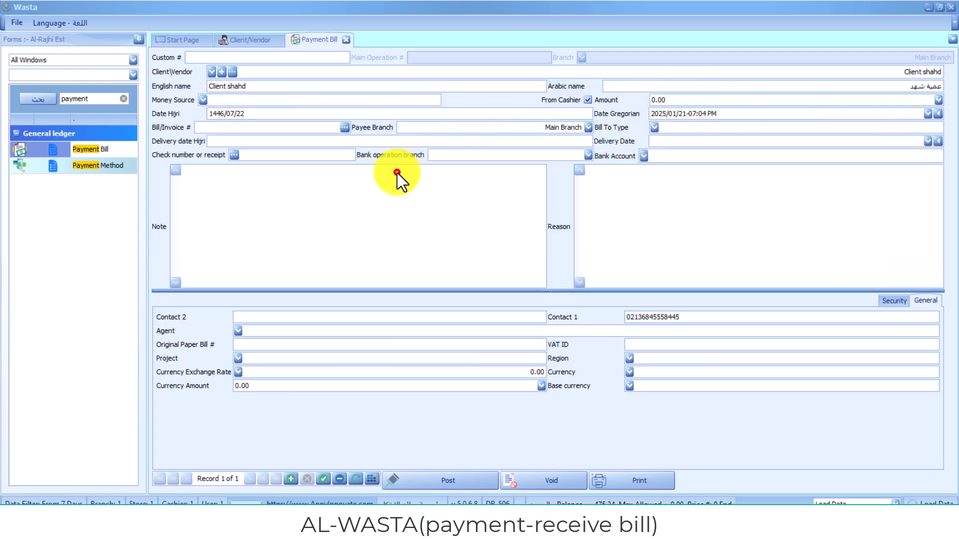
left_click(397, 174)
- Set amount 475.34 and bill type Invoice Buy, then save it as bill 29
left_click(709, 100)
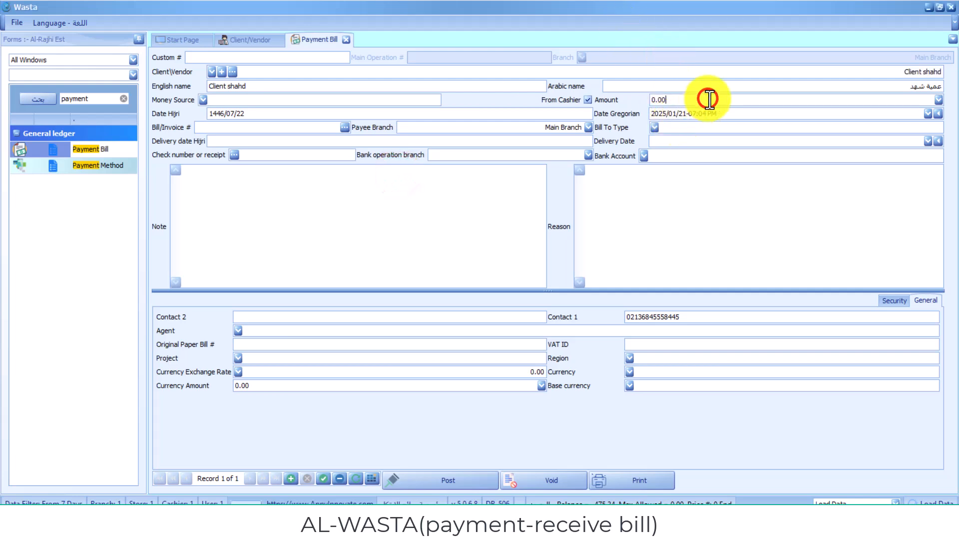
key("BackSpace")
type("435.34")
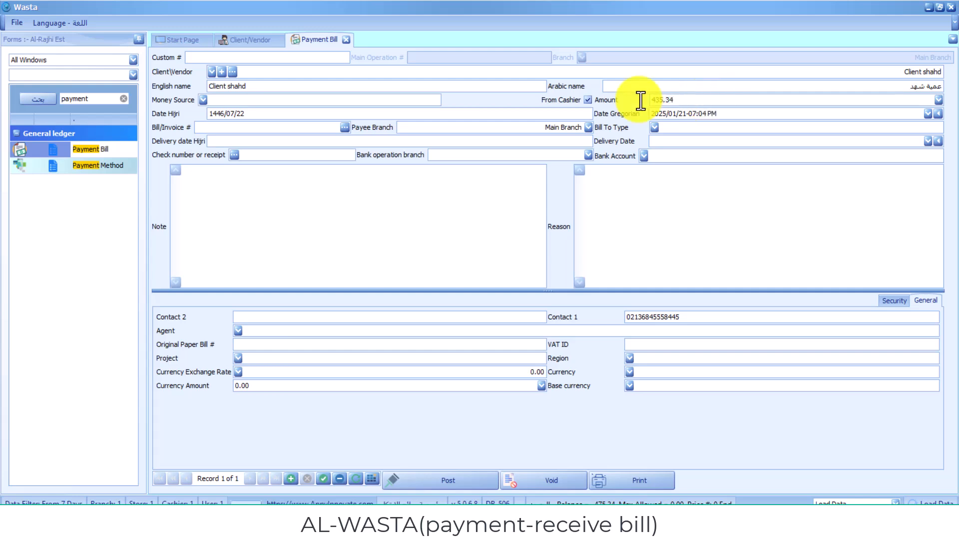
left_click(415, 265)
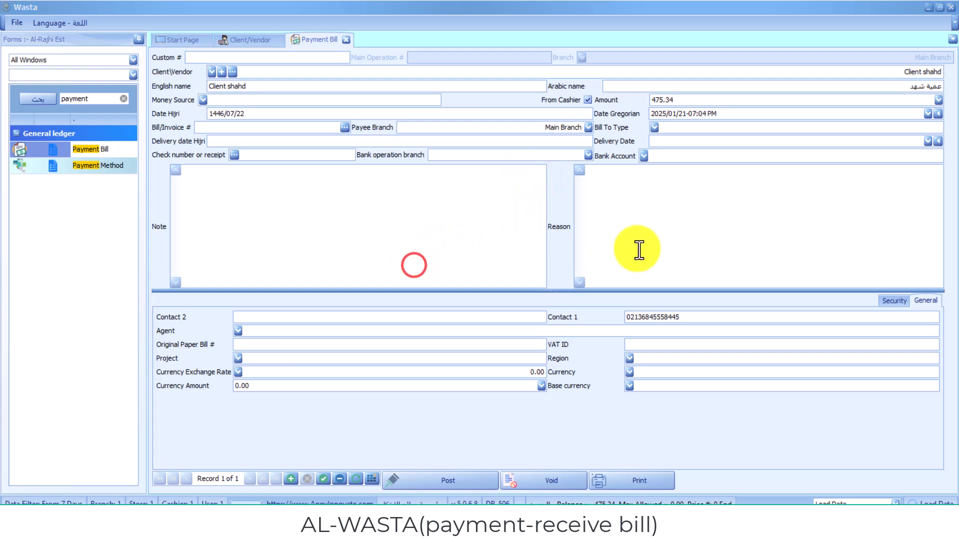
left_click(653, 133)
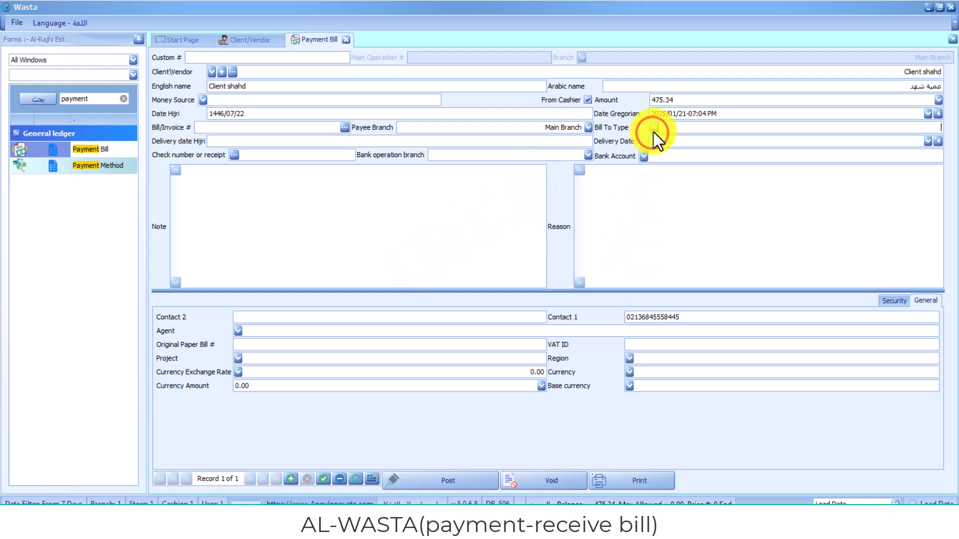
left_click(654, 130)
left_click(720, 152)
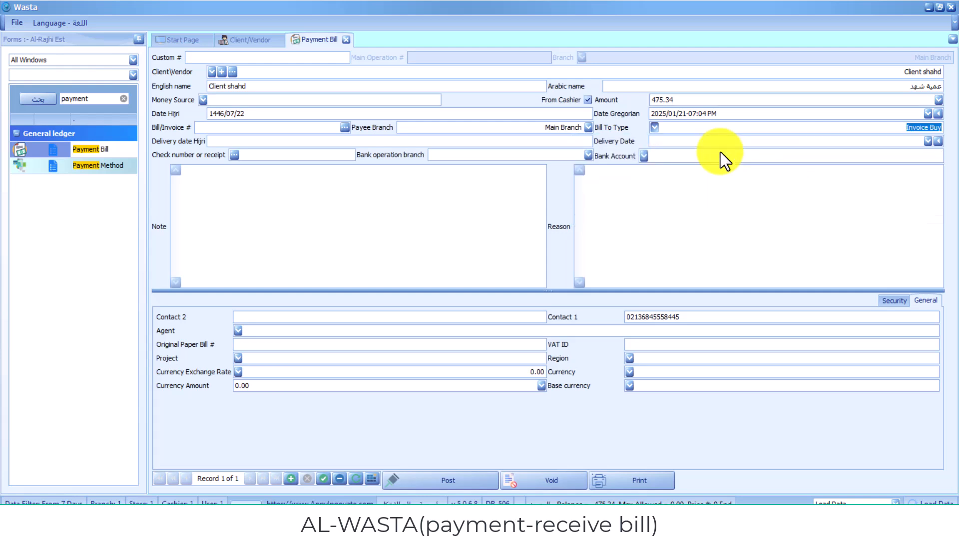
left_click(416, 263)
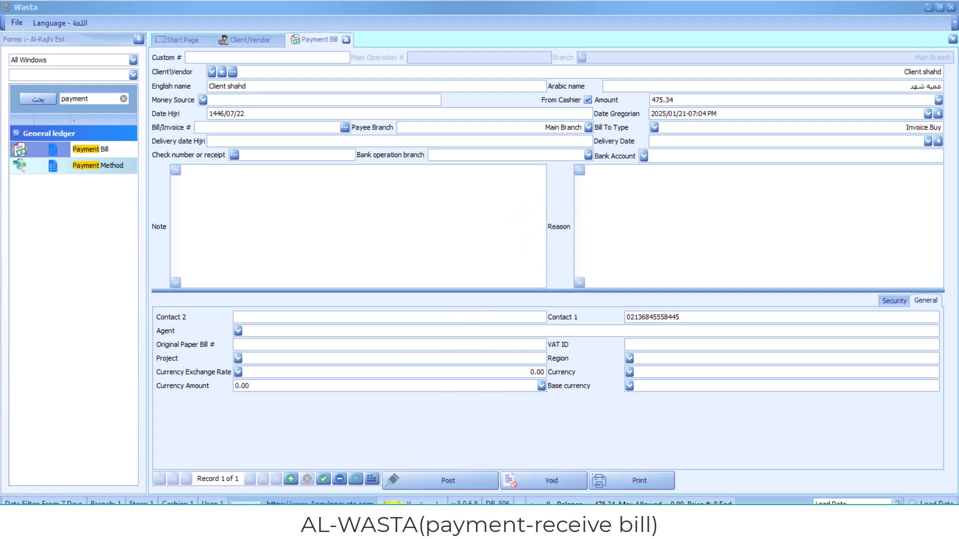
left_click(322, 480)
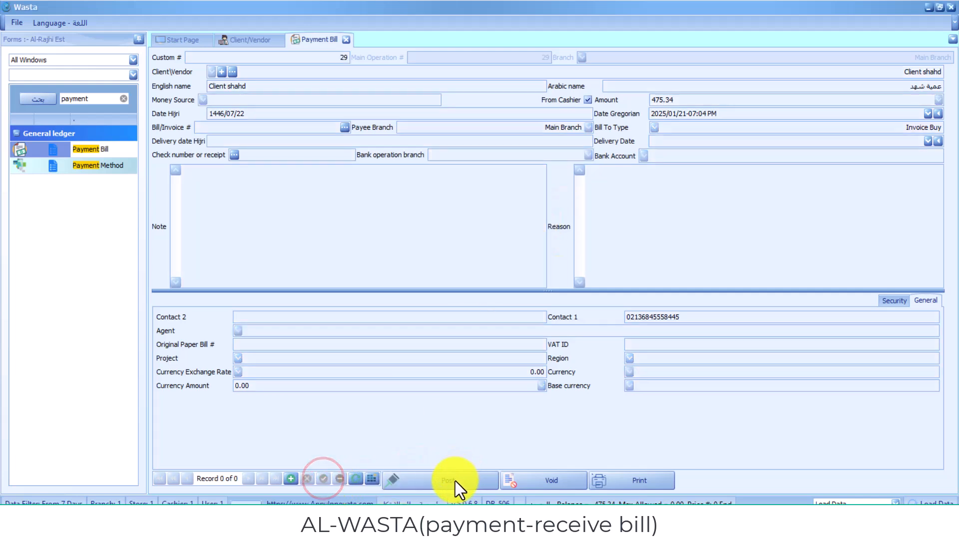
- Post payment bill 29, review its 475.34 Pay Voucher preview, and close the preview
left_click(456, 482)
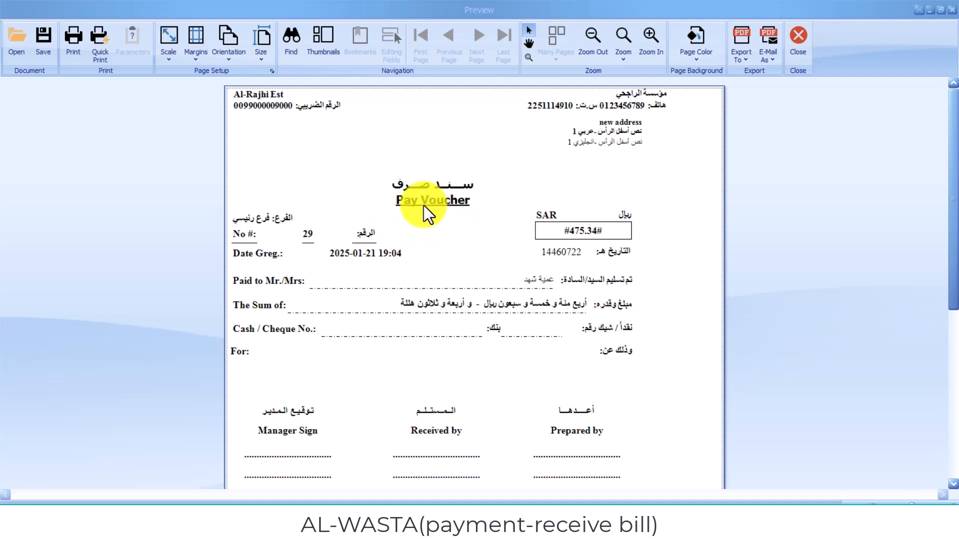
left_click(748, 58)
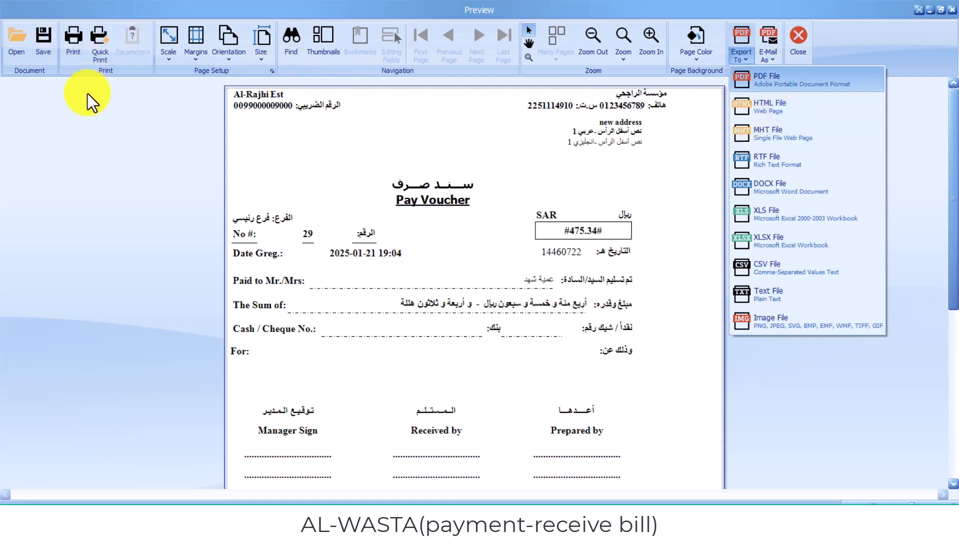
left_click(117, 205)
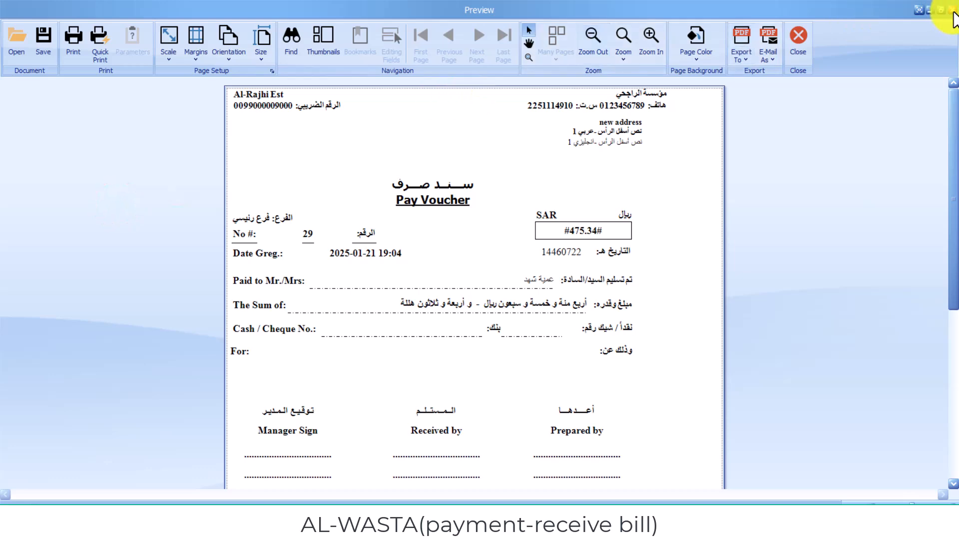
left_click(952, 11)
- Review the client's account statement showing the 475.34 invoice fully paid, then close the preview
left_click(402, 275)
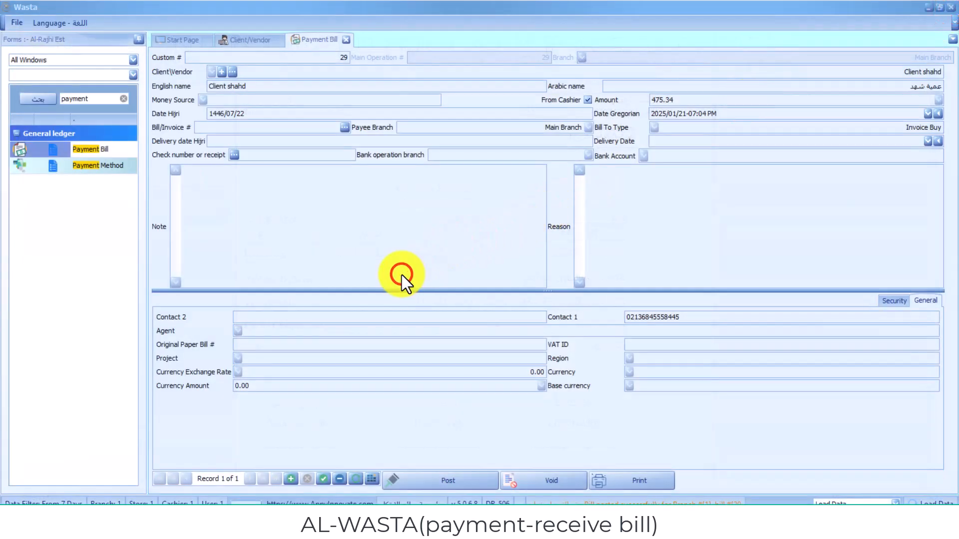
left_click(247, 42)
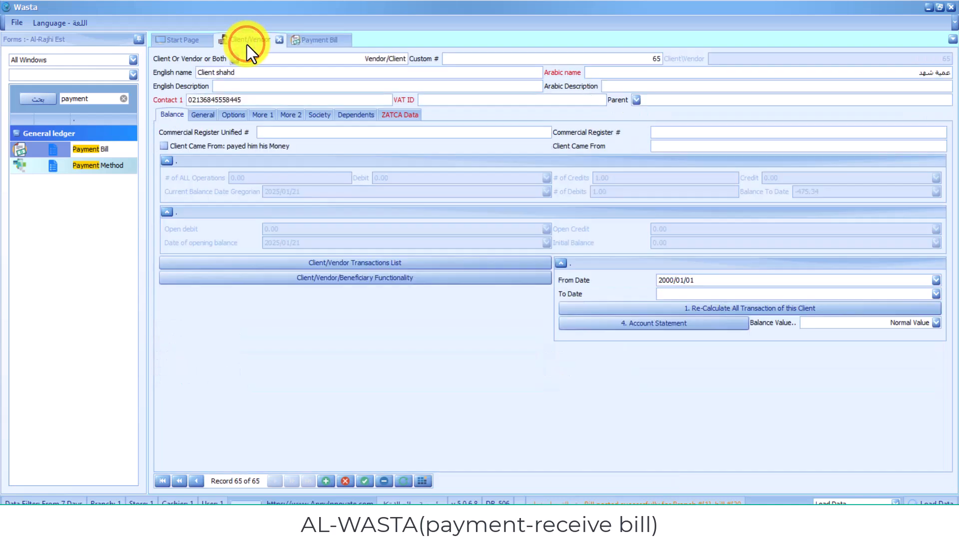
left_click(643, 328)
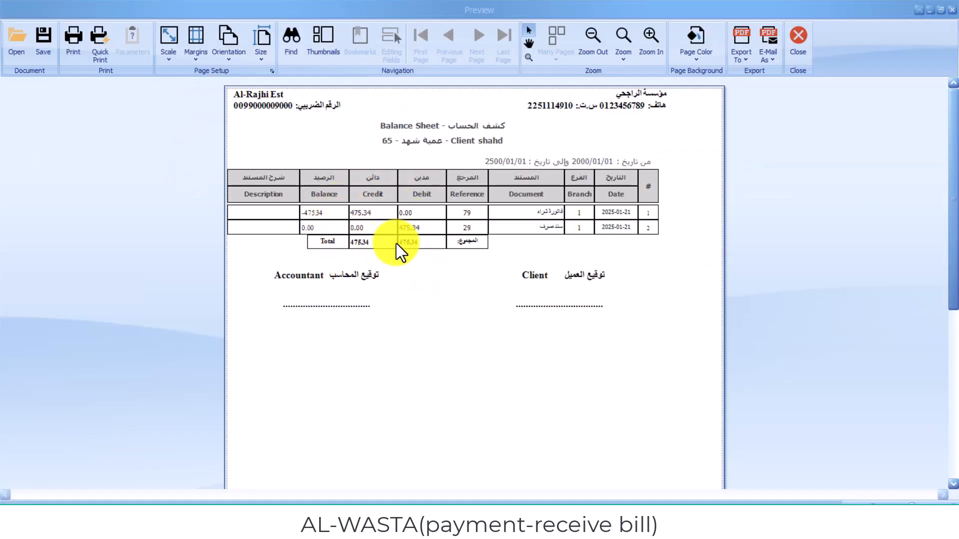
left_click(382, 341)
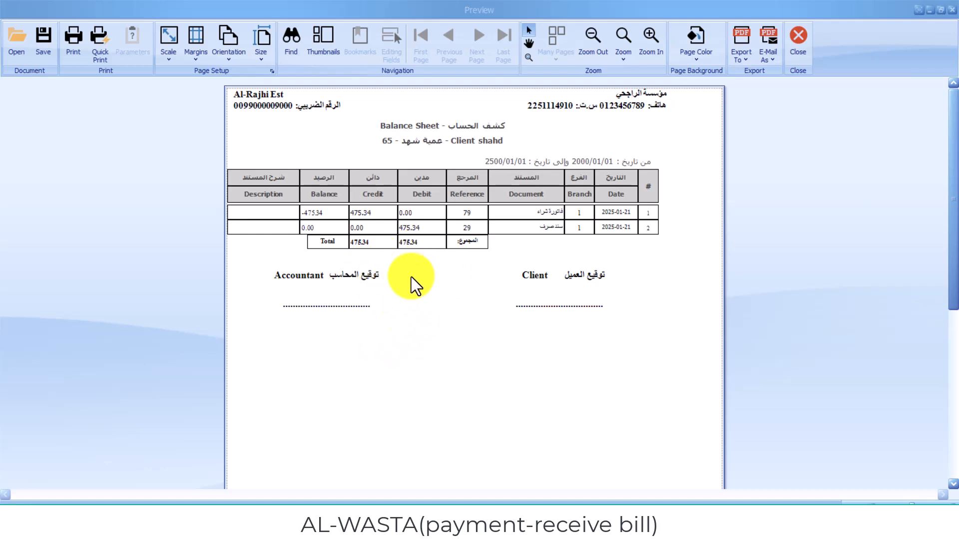
left_click(390, 330)
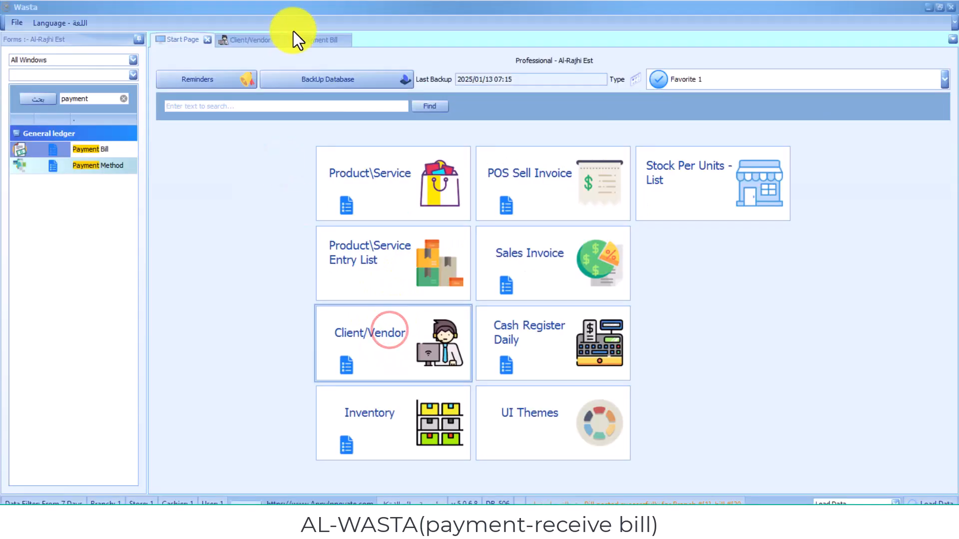
- Close the Client/Vendor and Payment Bill forms and clear the forms search box
left_click(281, 42)
left_click(275, 42)
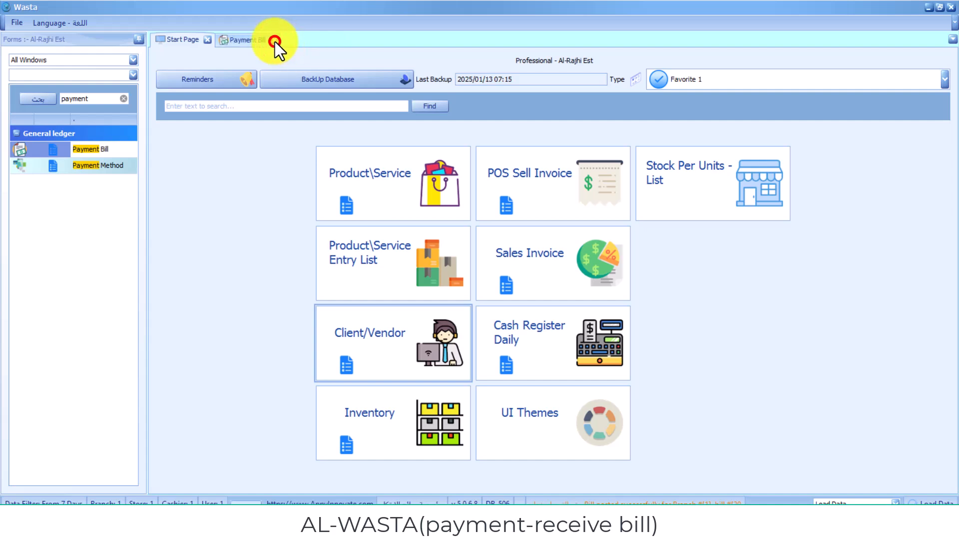
left_click(126, 98)
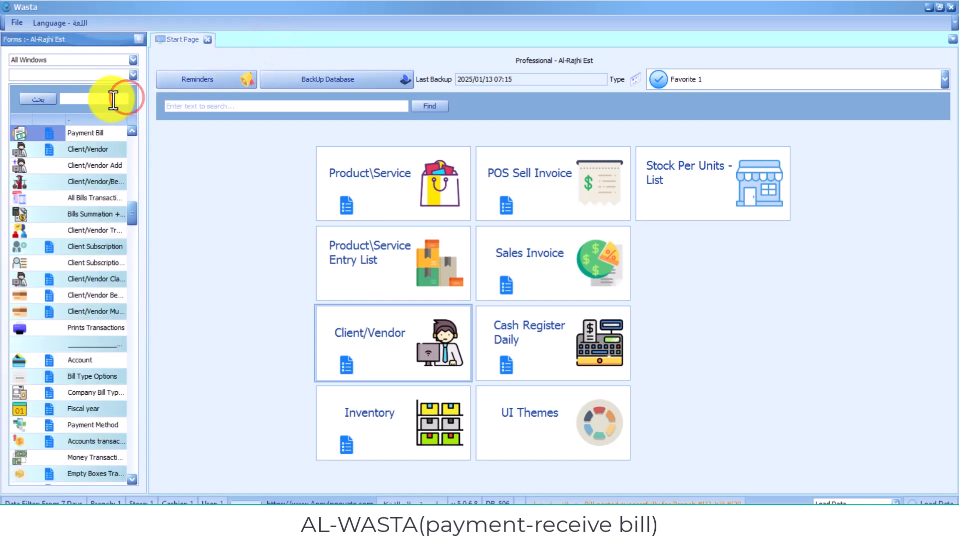
- Search the forms list for 'bill' and open Receive Bill under General ledger
left_click(113, 100)
type("reic")
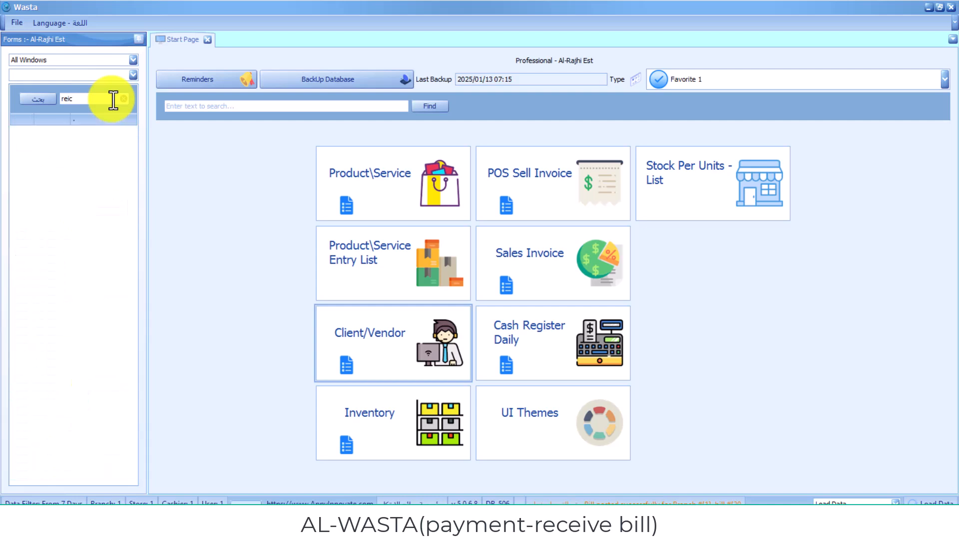
key("BackSpace")
type("bill")
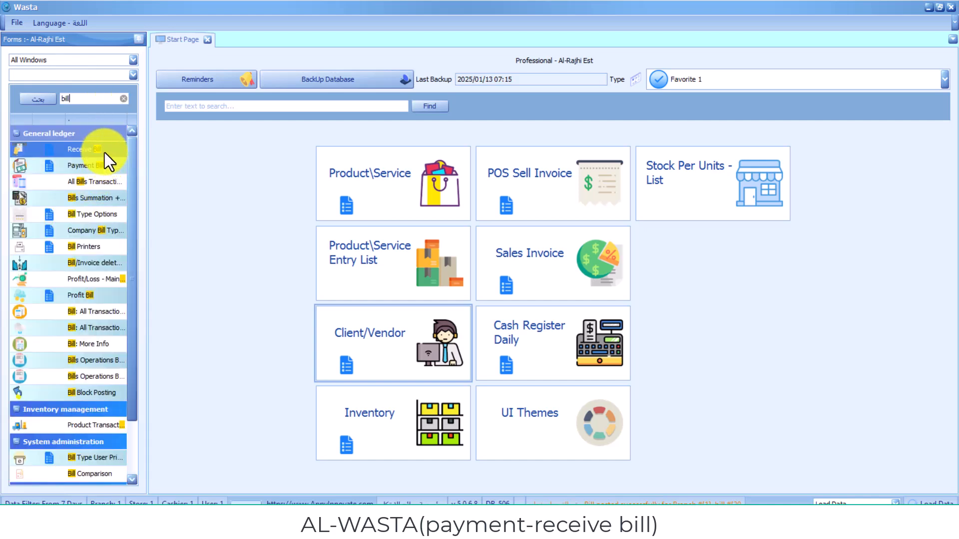
left_click(104, 152)
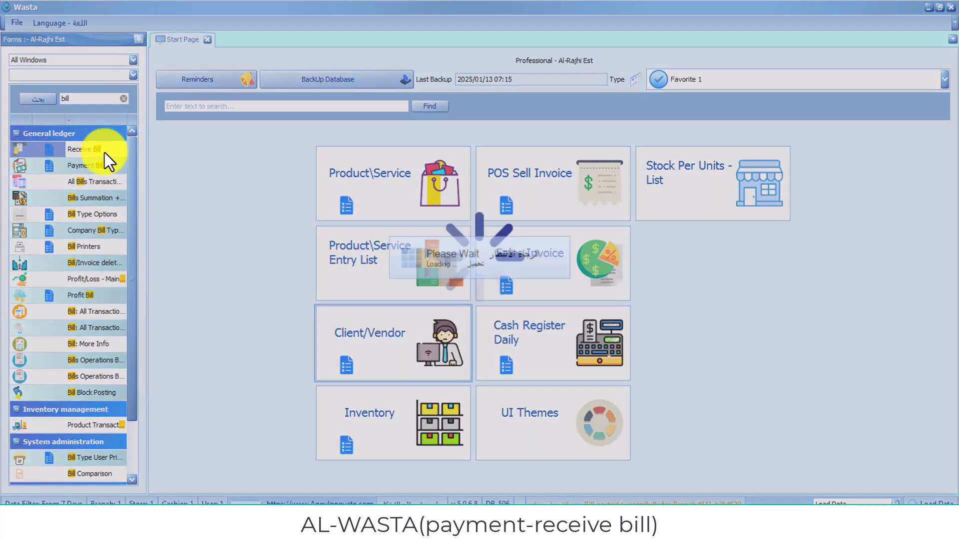
left_click(376, 333)
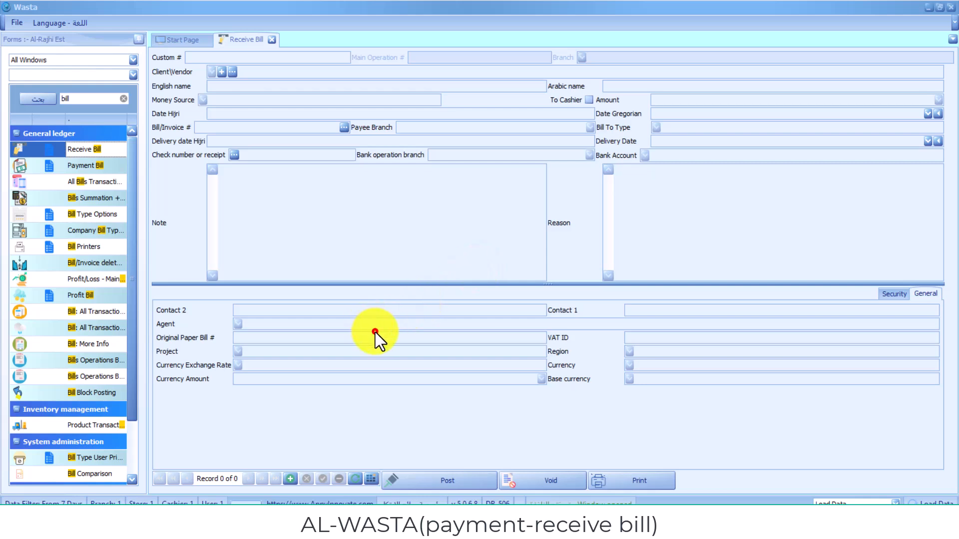
- Start a new receive bill and choose the client, filtering the list by English name
left_click(289, 481)
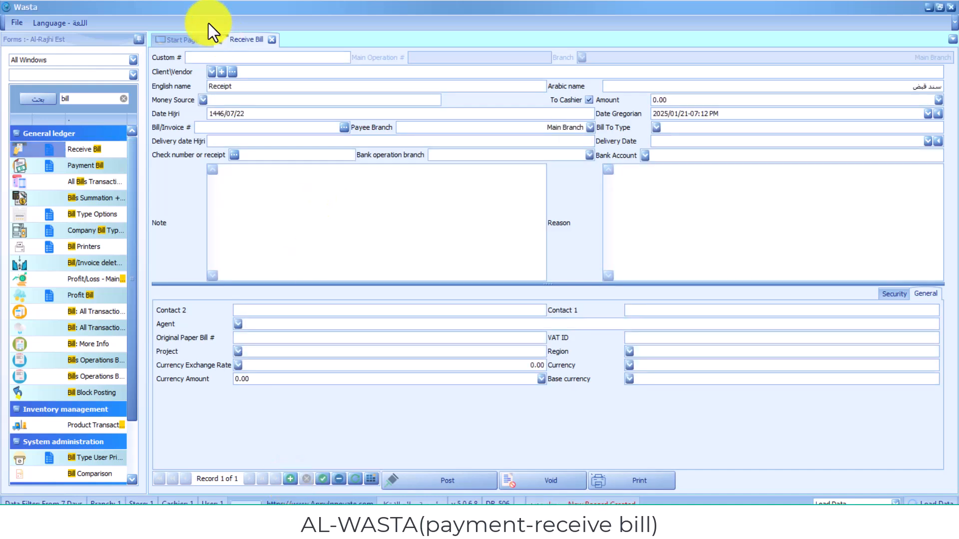
left_click(213, 73)
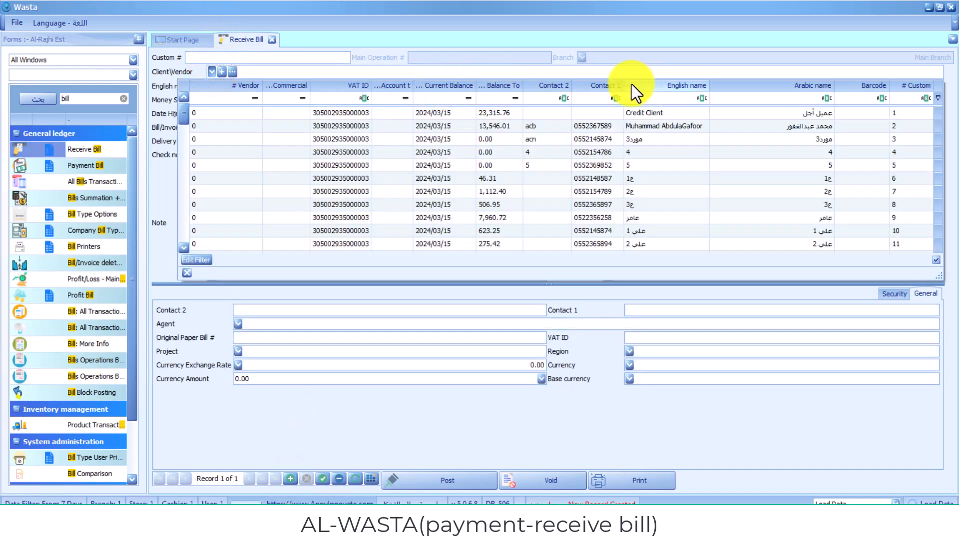
left_click(663, 101)
type("s")
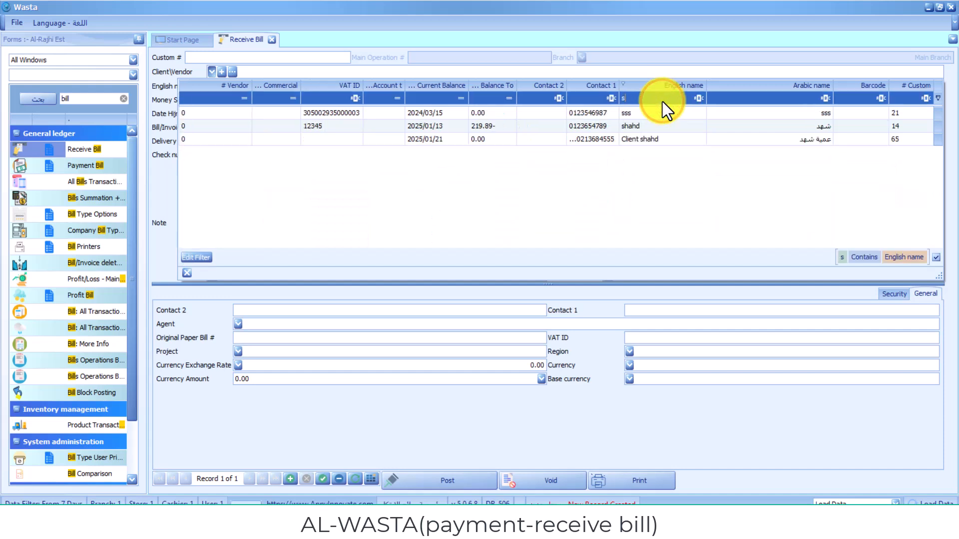
type("ha")
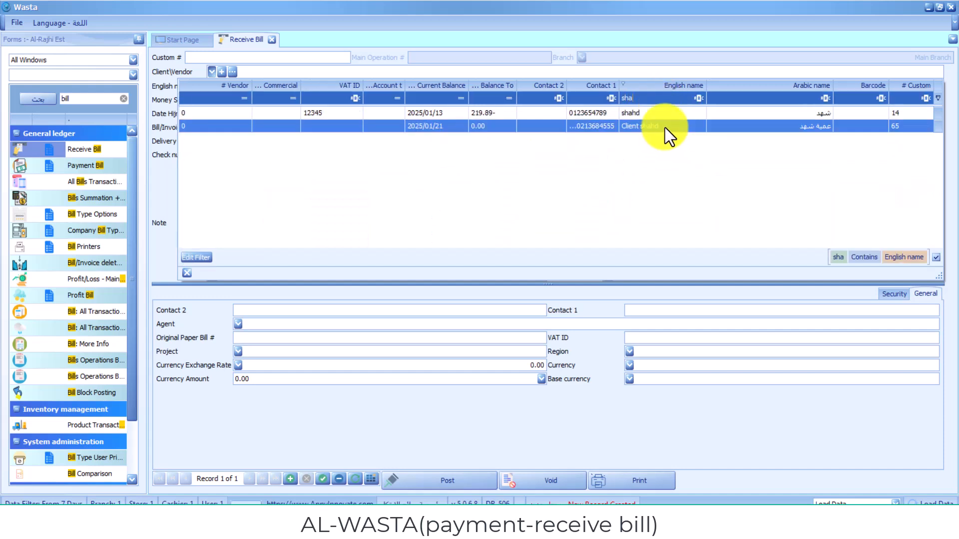
left_click(664, 128)
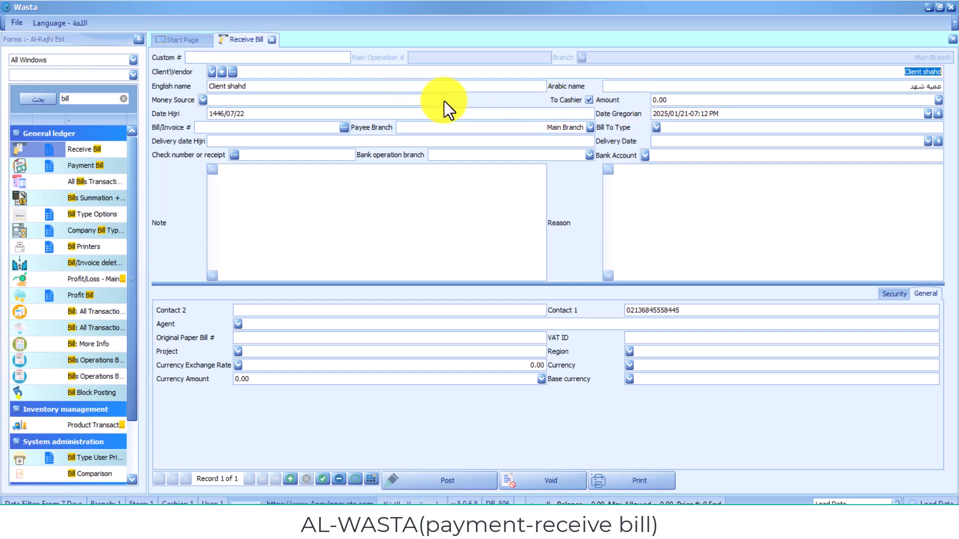
- Set the money source to Cash and the amount to 475.34
left_click(206, 101)
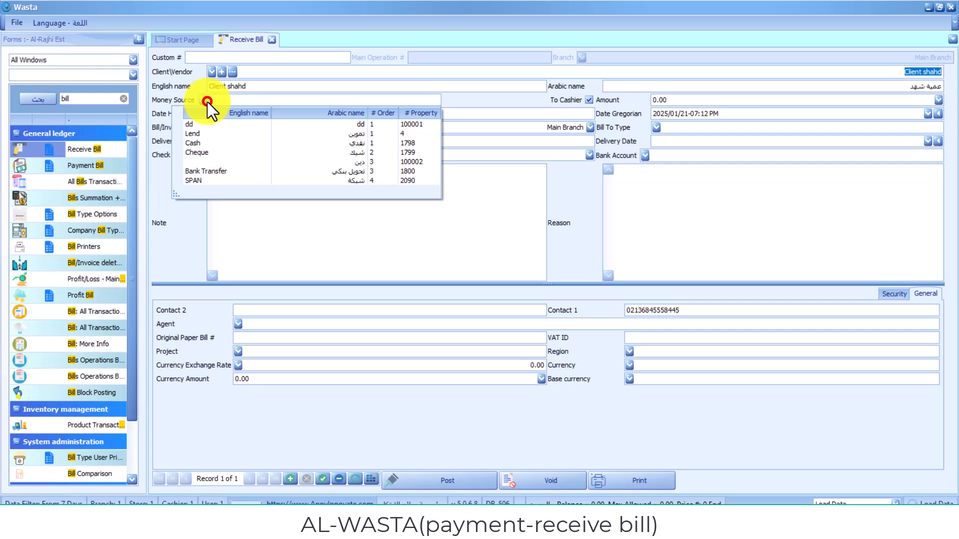
left_click(347, 145)
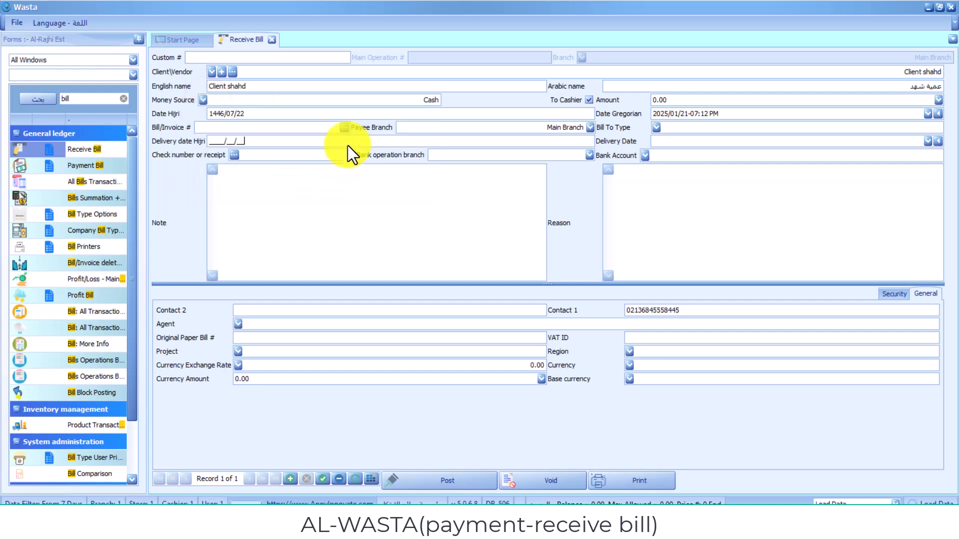
left_click(699, 102)
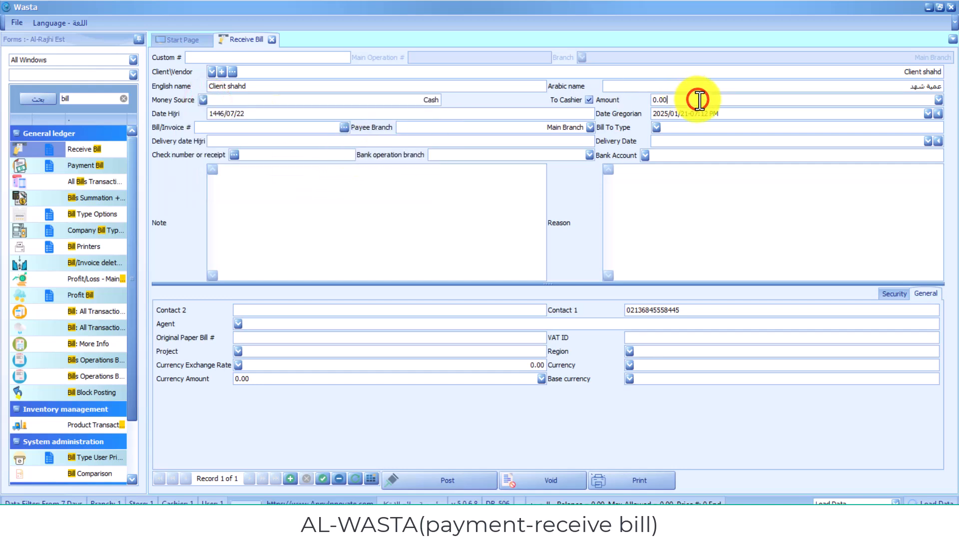
type("475.34")
left_click(391, 333)
- Check the Bill To Type and Bank Account lists, leaving both unselected
left_click(656, 127)
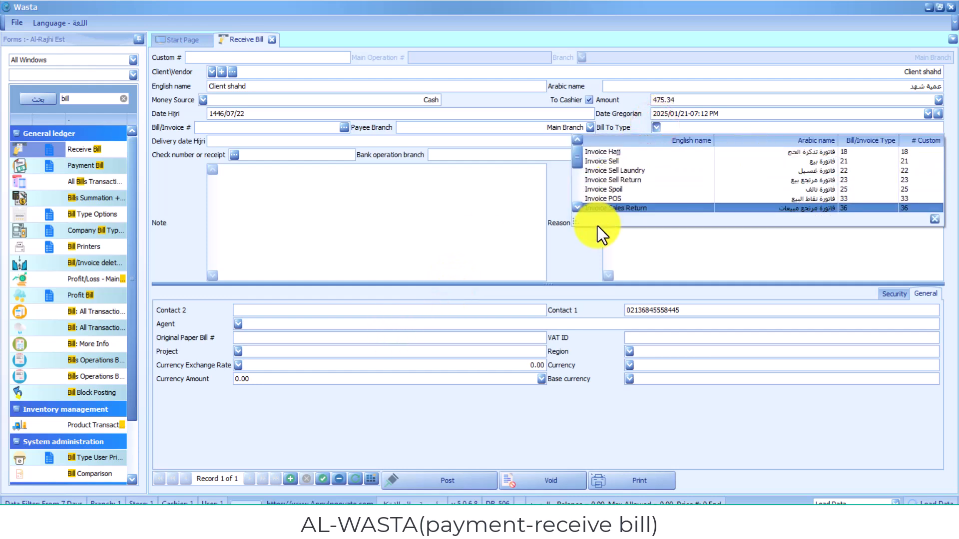
left_click(641, 257)
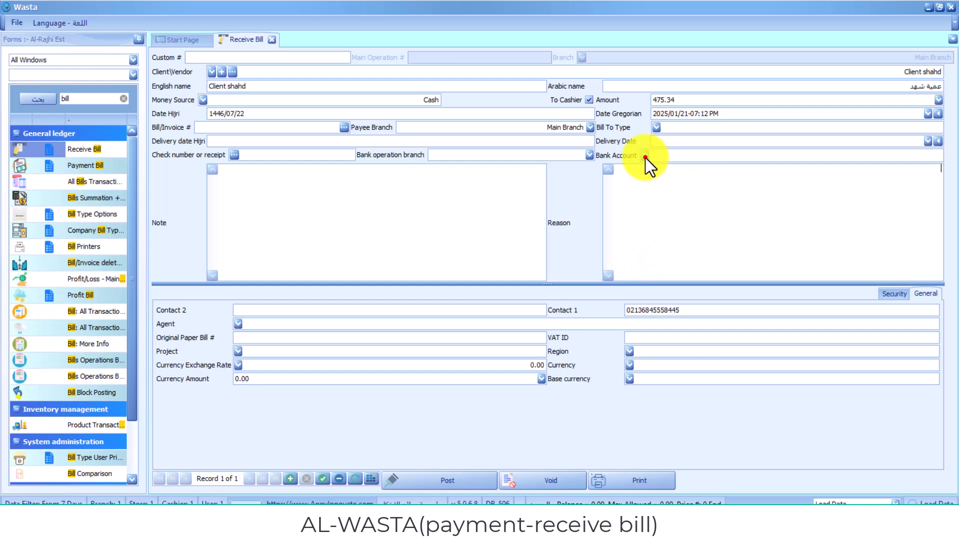
left_click(645, 156)
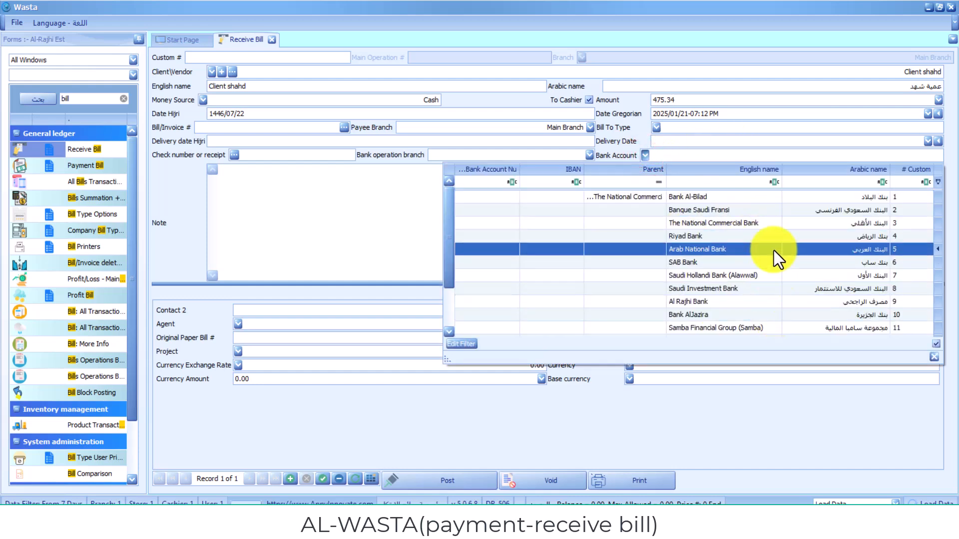
left_click(399, 194)
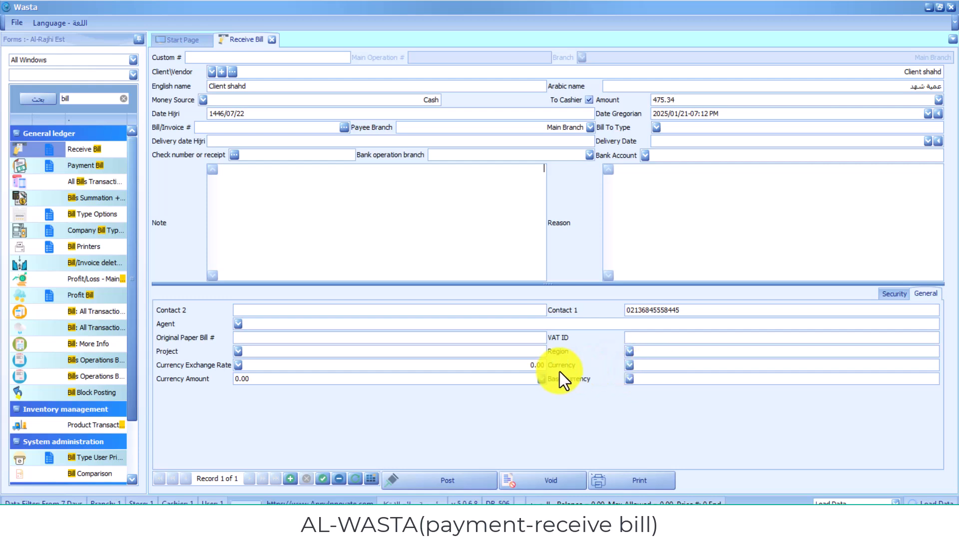
left_click(380, 339)
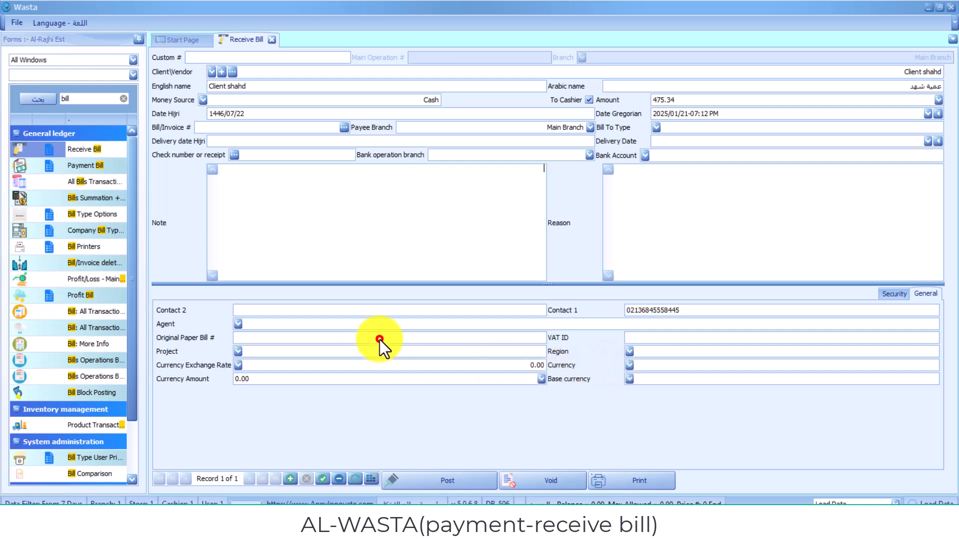
- Save the receive bill as number 35, post it, and preview its Receipt Voucher
left_click(320, 480)
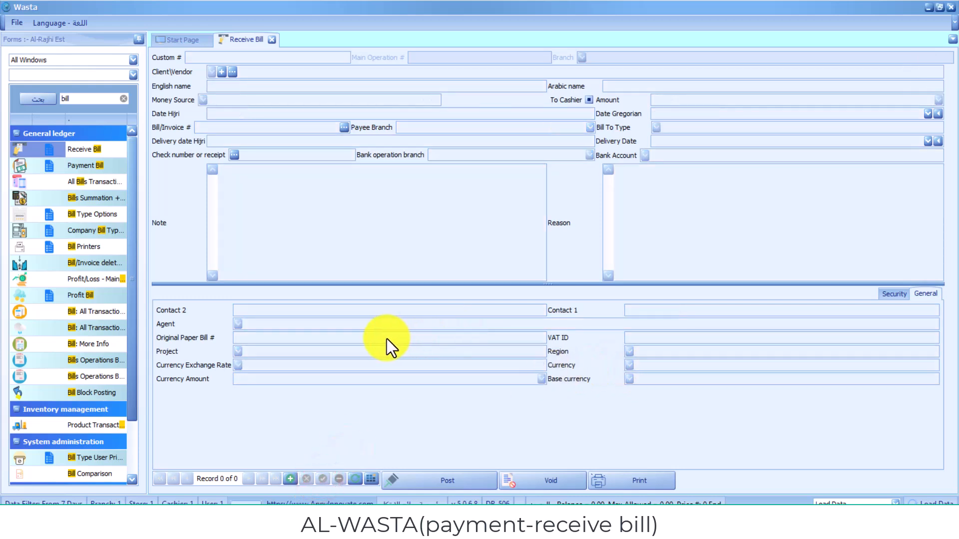
left_click(388, 339)
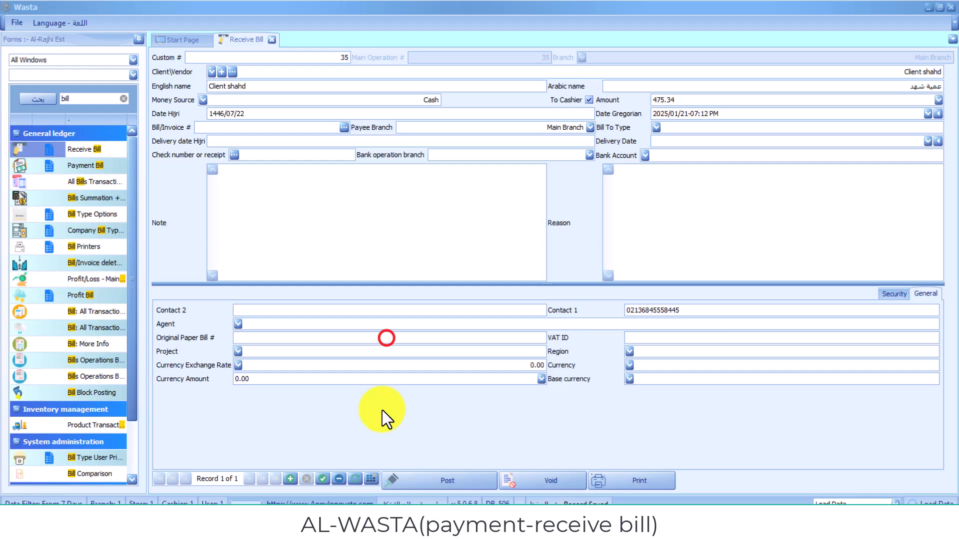
left_click(466, 480)
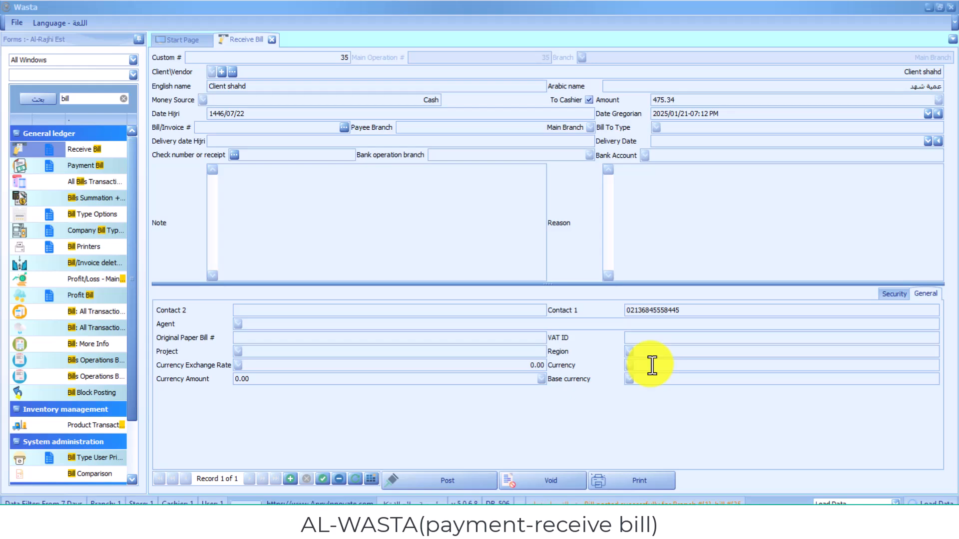
left_click(380, 337)
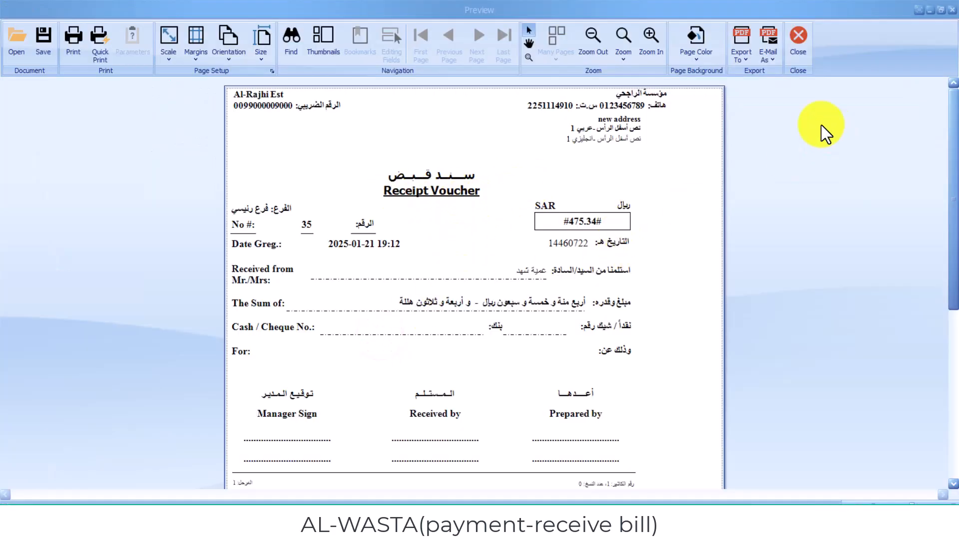
- Print the 475.34 receipt voucher without exporting, then close the preview
left_click(746, 61)
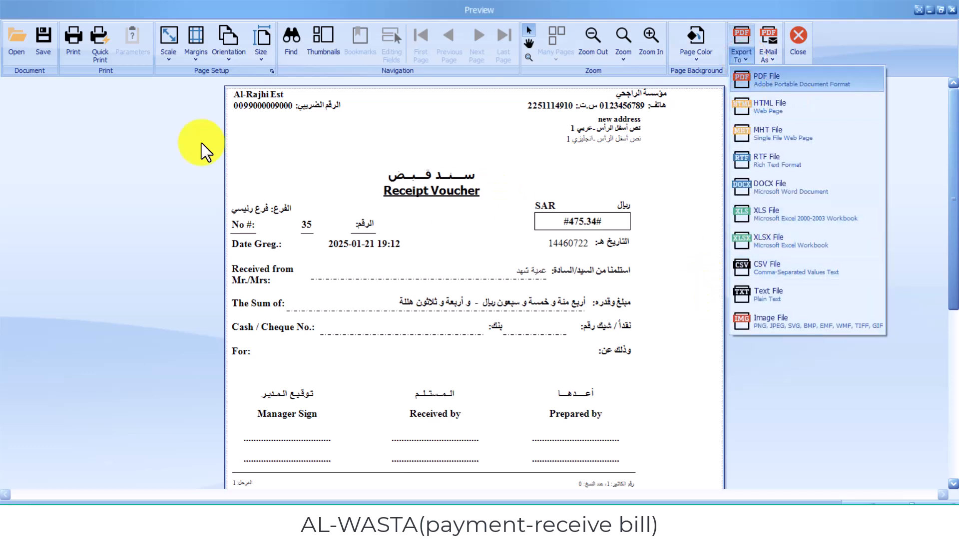
left_click(78, 52)
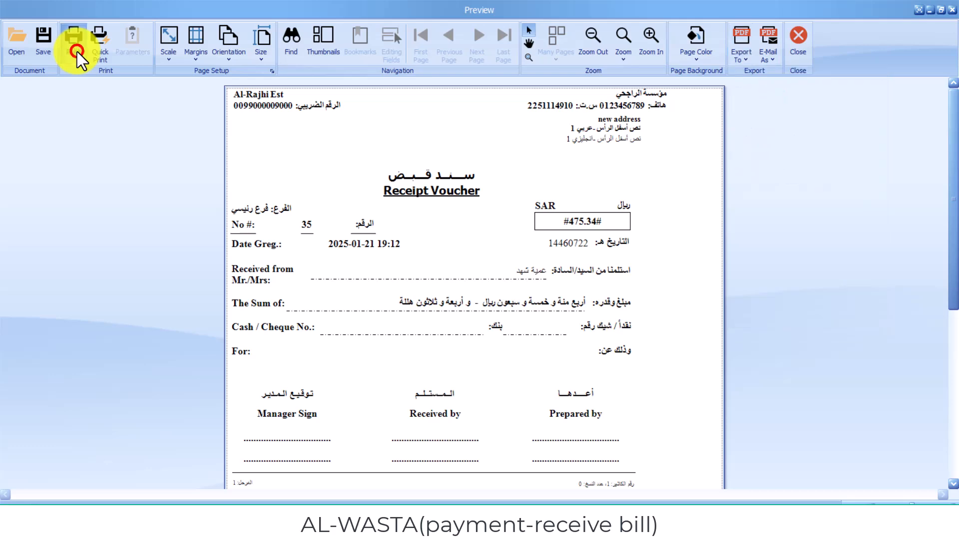
left_click(78, 52)
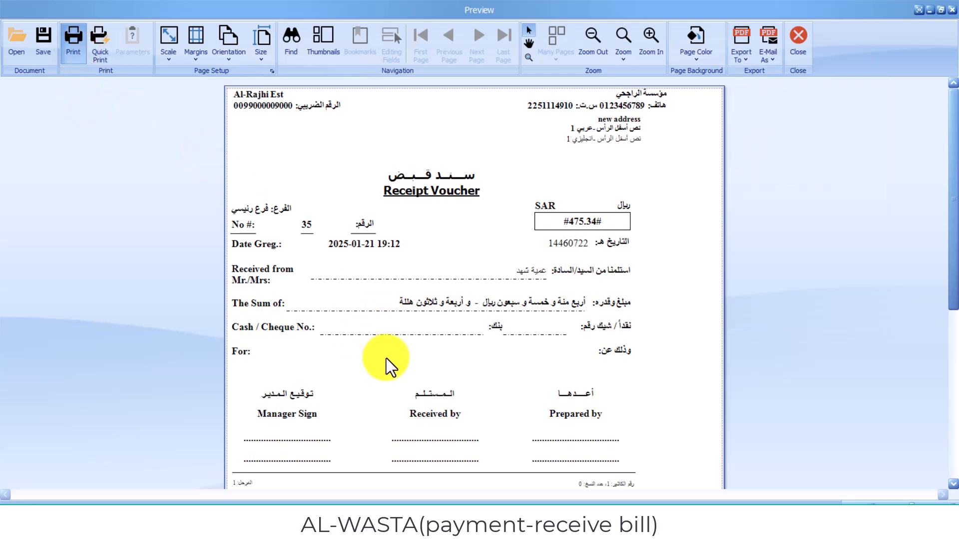
left_click(386, 345)
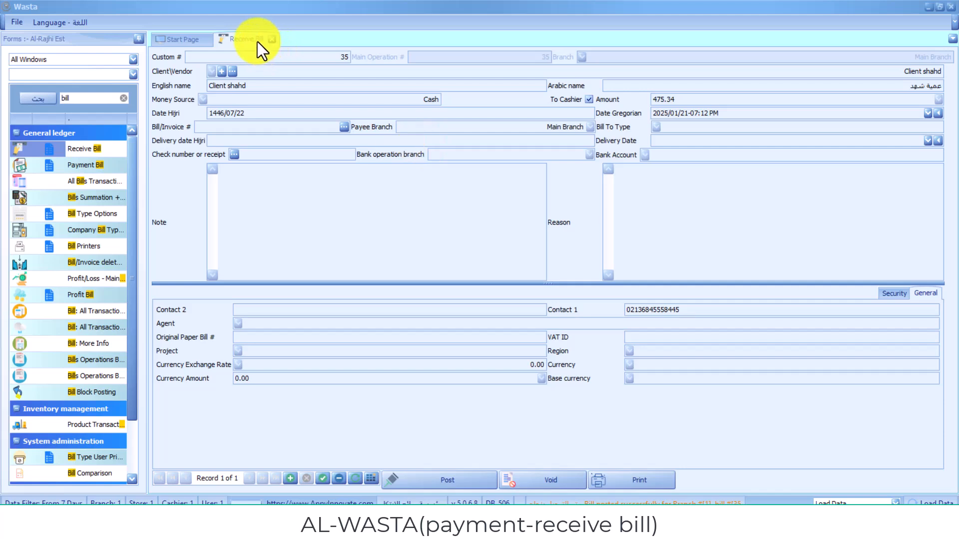
- Open the Receive Bill search list and change its From Date to 1/7/2018
right_click(257, 41)
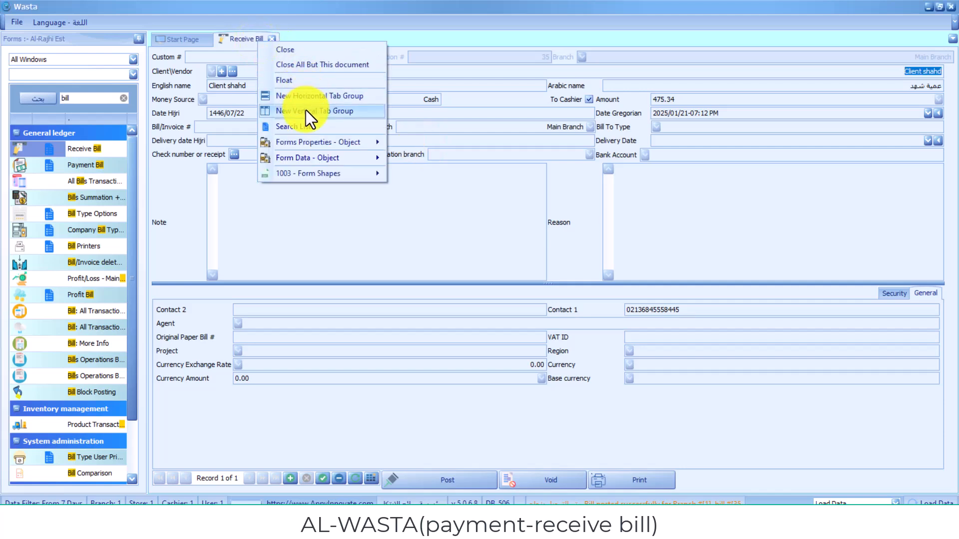
left_click(307, 129)
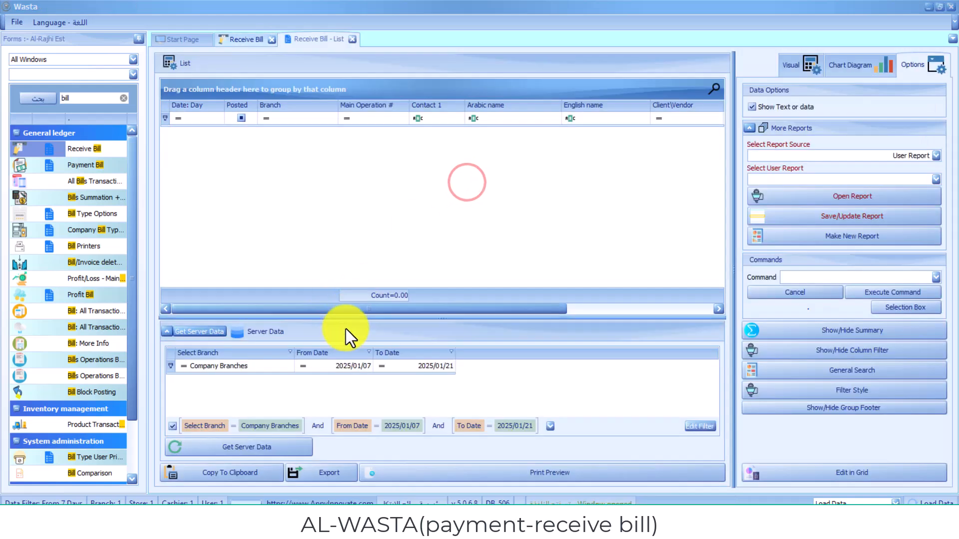
left_click(361, 363)
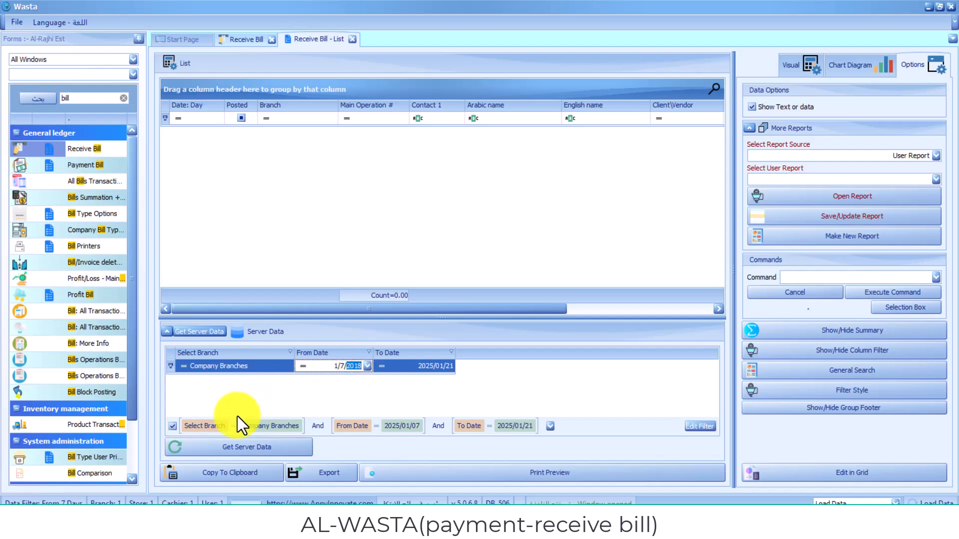
- Fetch bill 35 (475.34) into the Receive Bill list and print-preview the list report
left_click(212, 332)
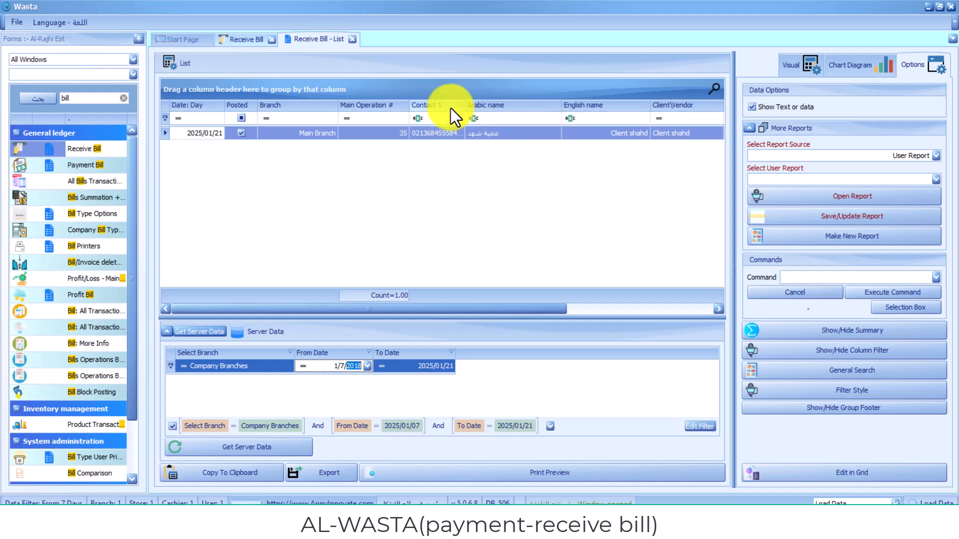
mouse_move(450, 107)
left_mouse_down()
mouse_move(428, 89)
mouse_move(394, 91)
left_mouse_up()
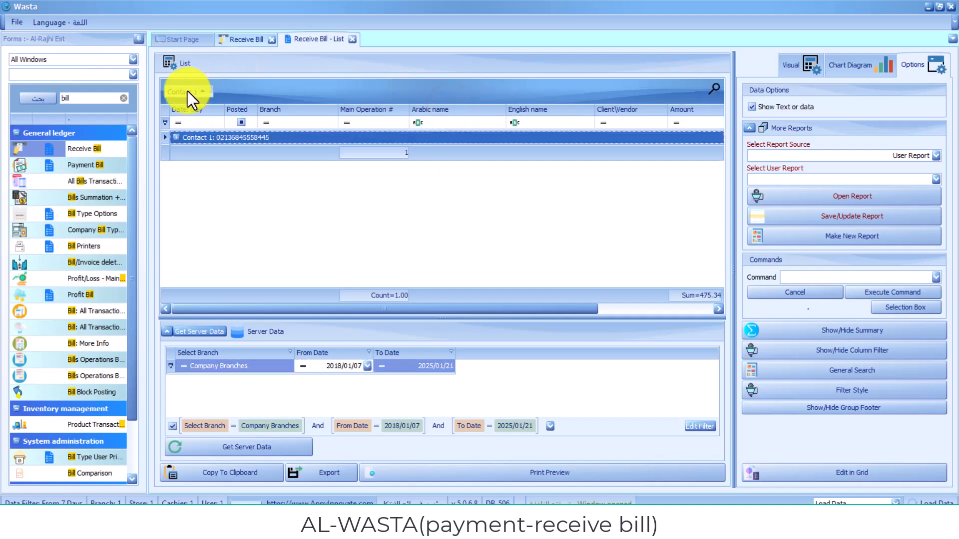
left_click_drag(188, 91, 408, 112)
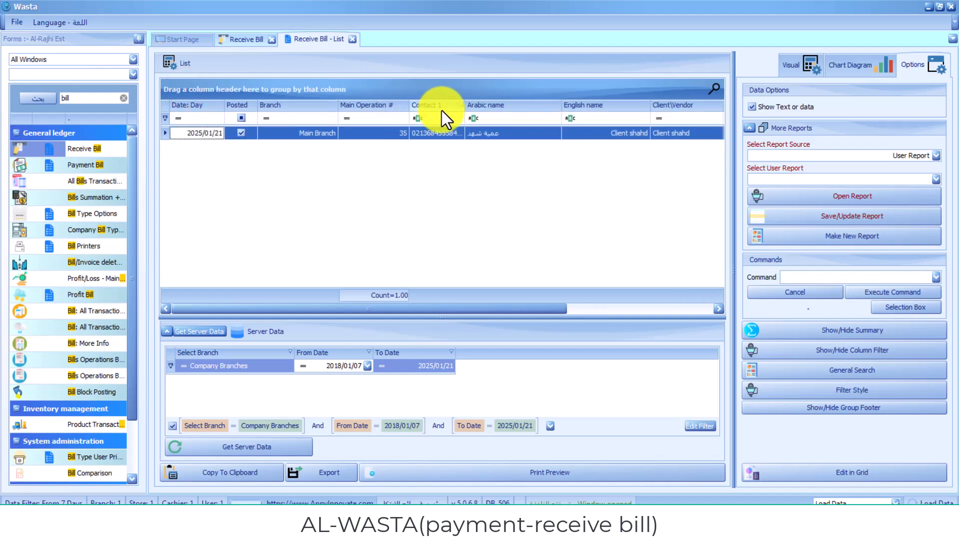
left_click(453, 104)
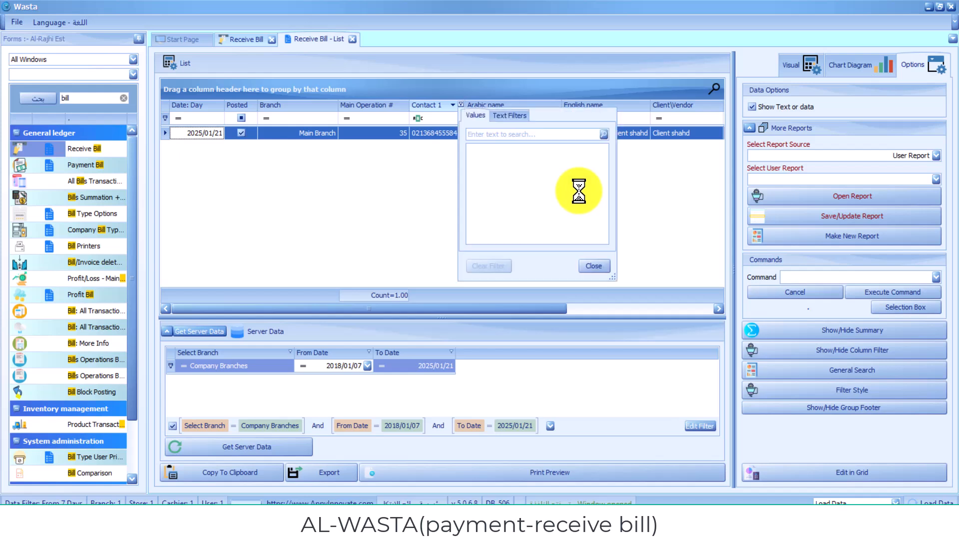
left_click(598, 268)
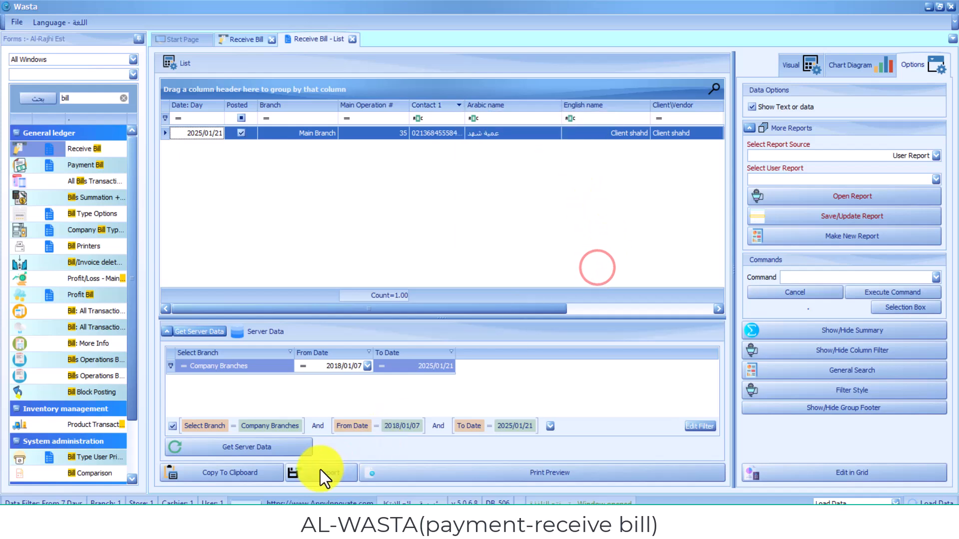
left_click(404, 476)
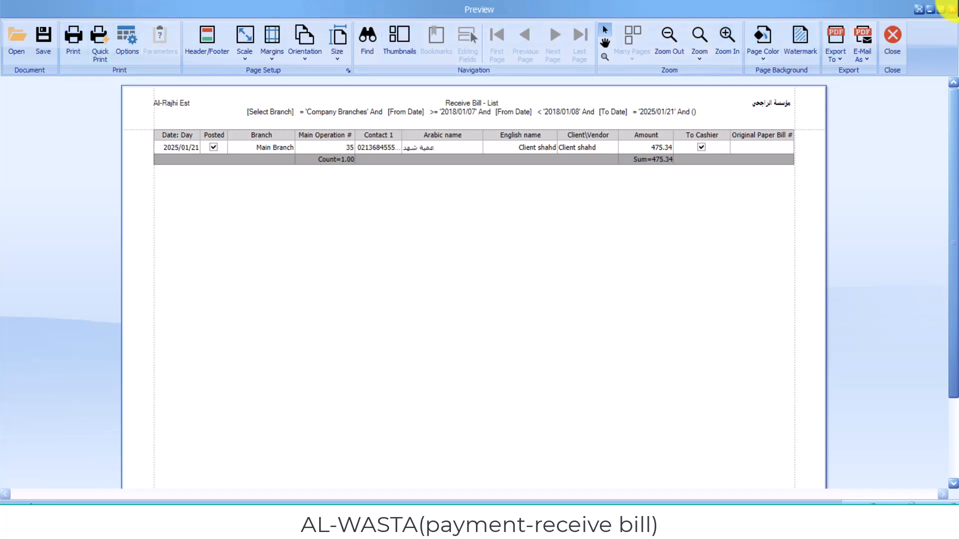
- Close the list preview, return to the Start Page, and open the Product\Service screen
left_click(952, 9)
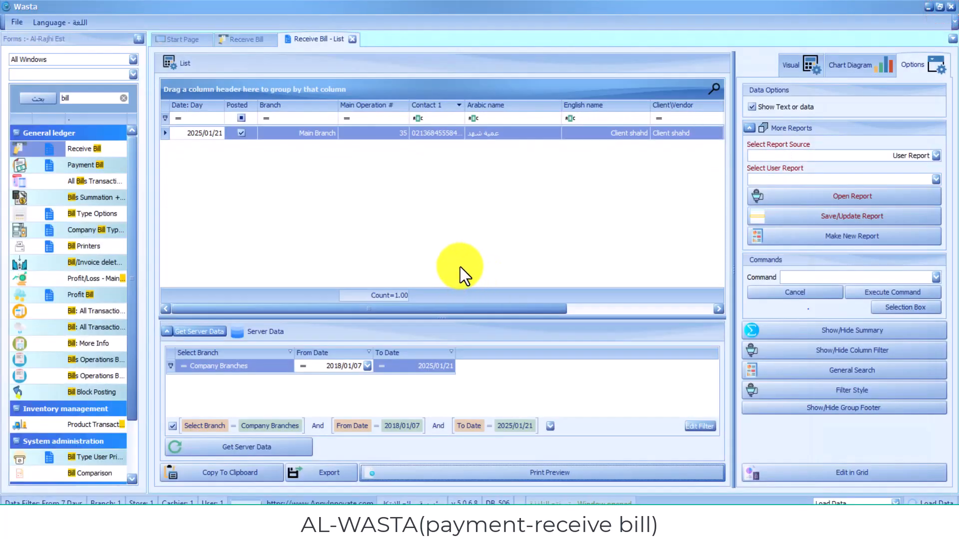
left_click(184, 38)
left_click(453, 168)
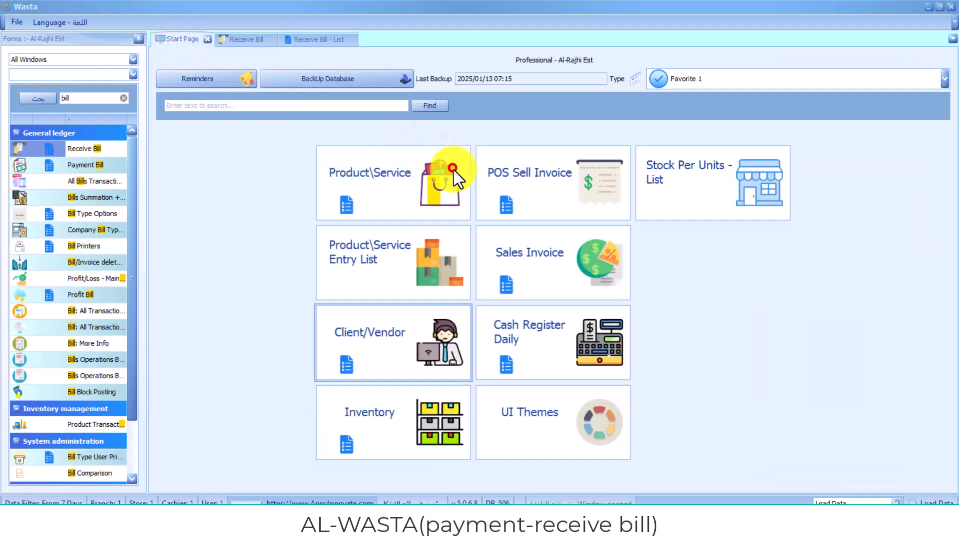